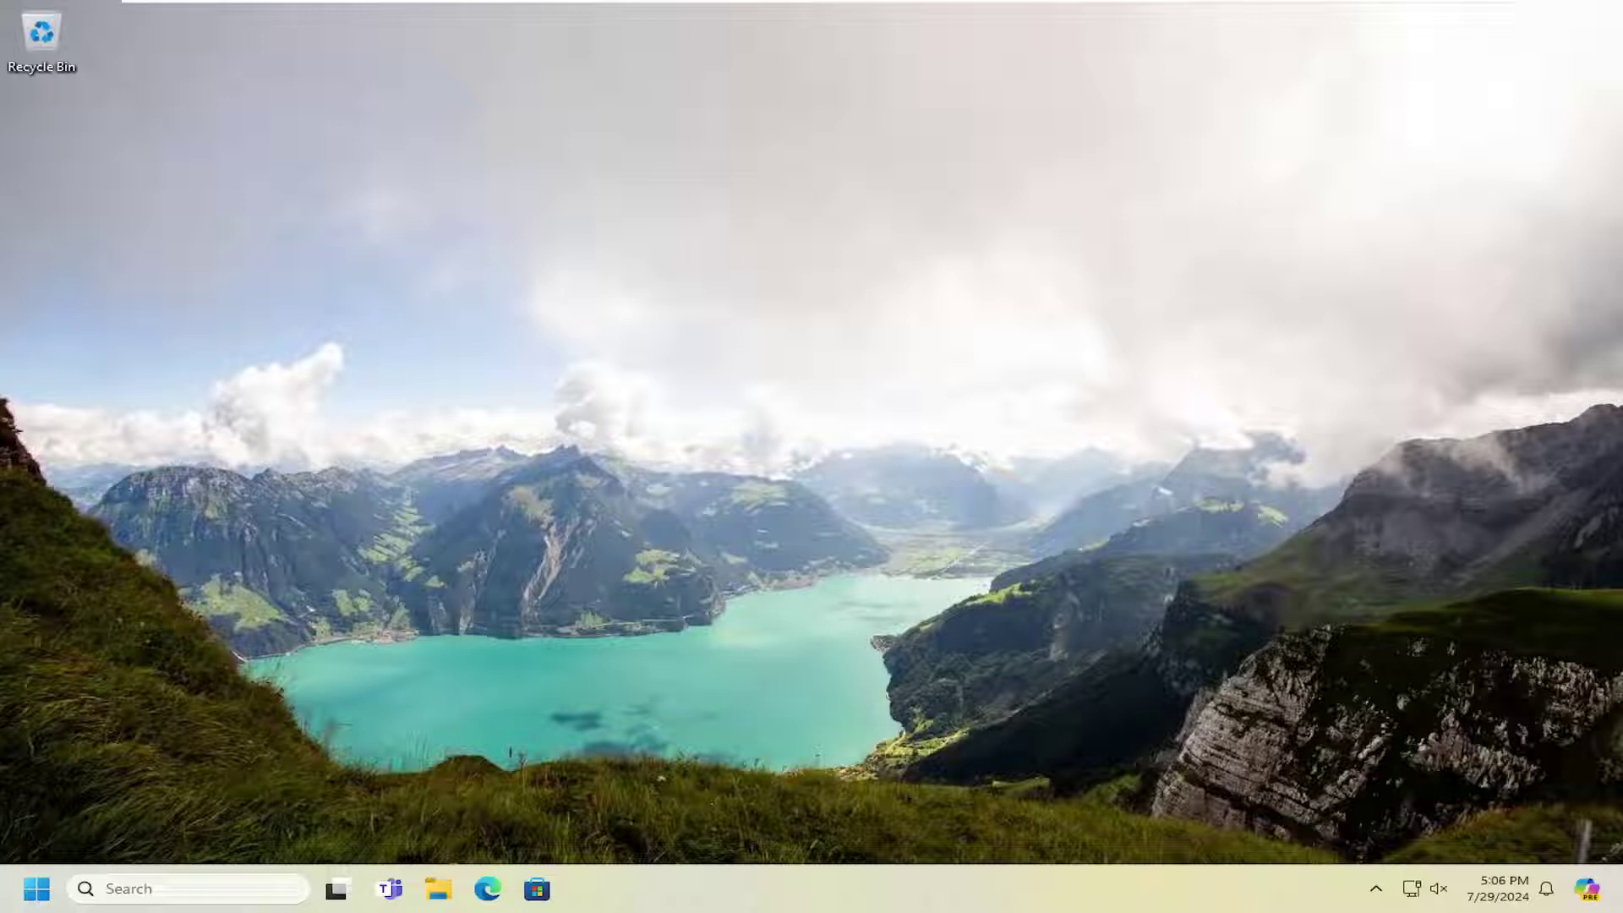
- Run the wsreset command from Start search to reset the Microsoft Store cache
left_click(38, 889)
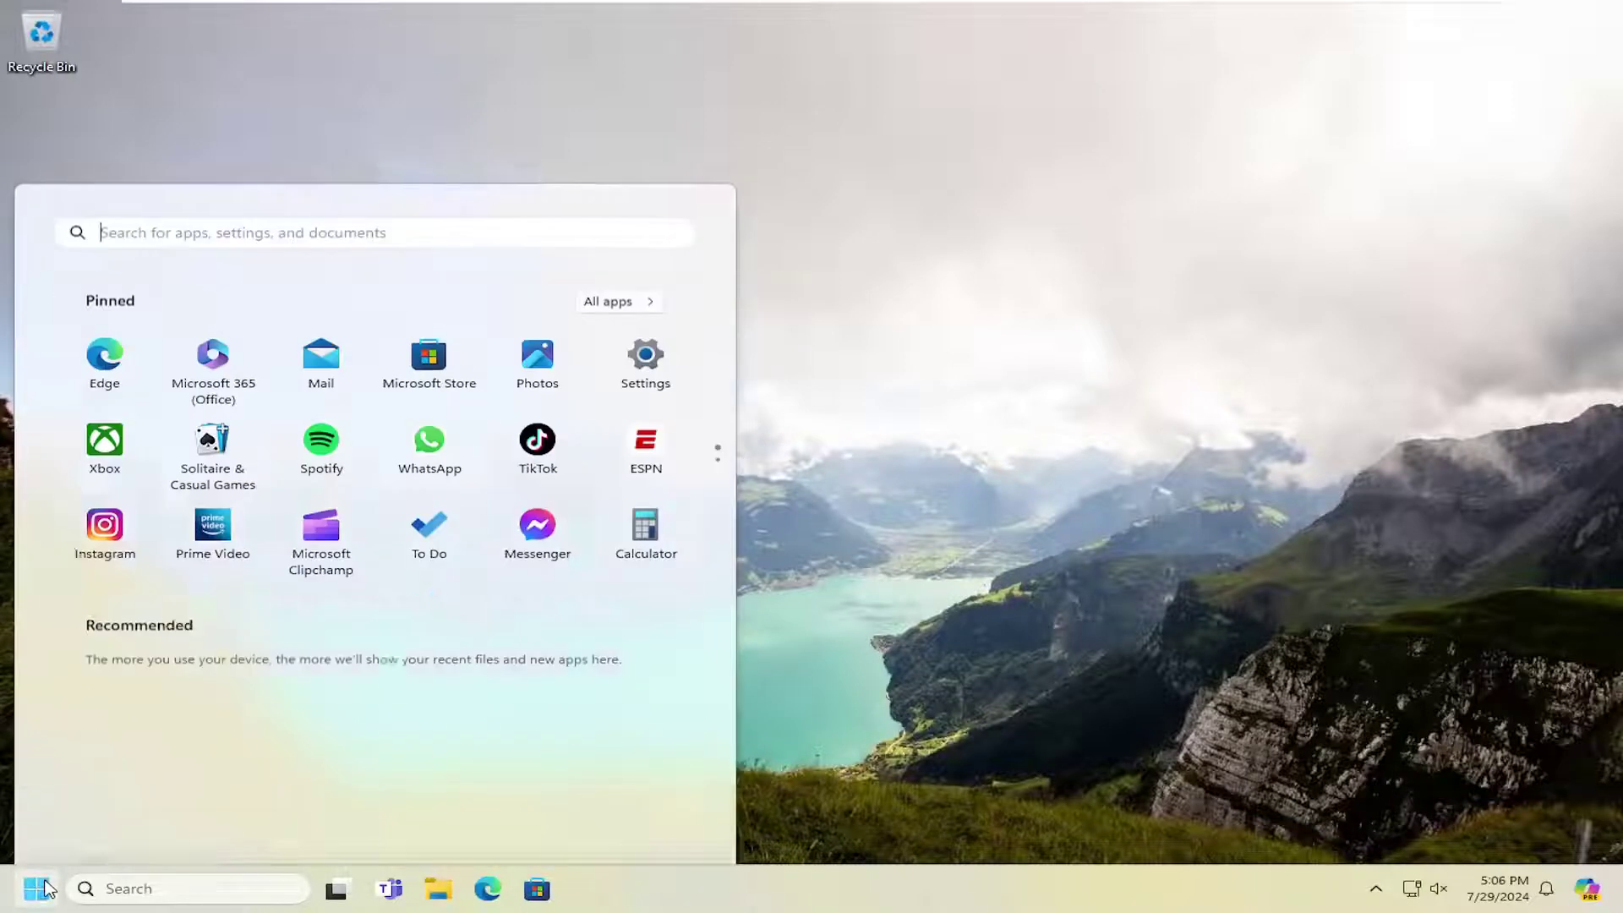
type("wsreset")
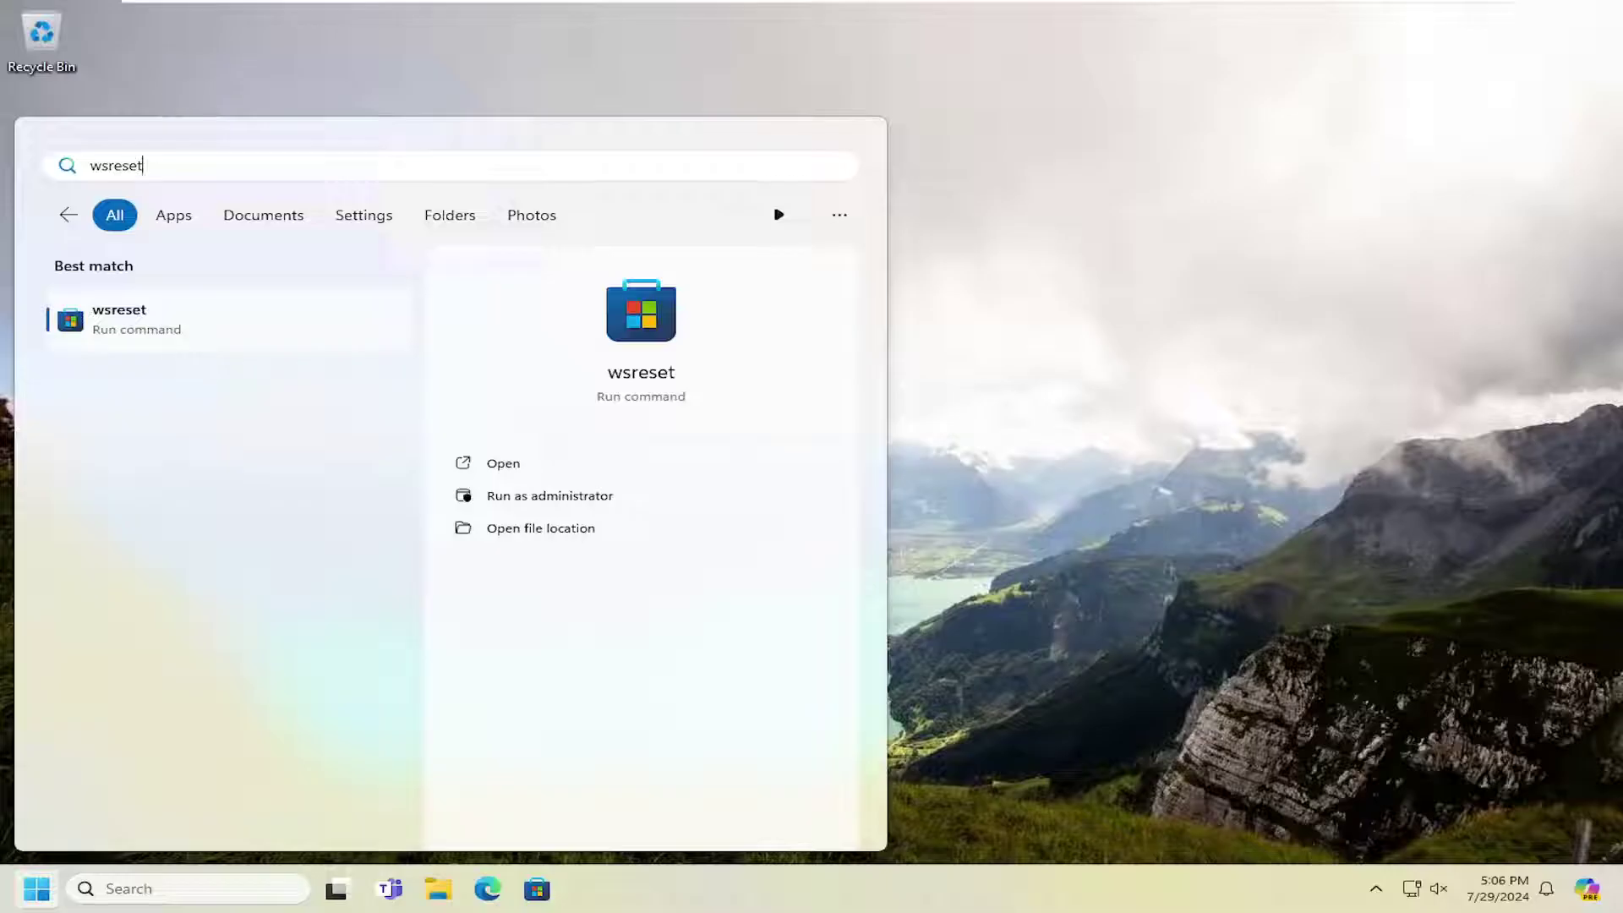
left_click(181, 319)
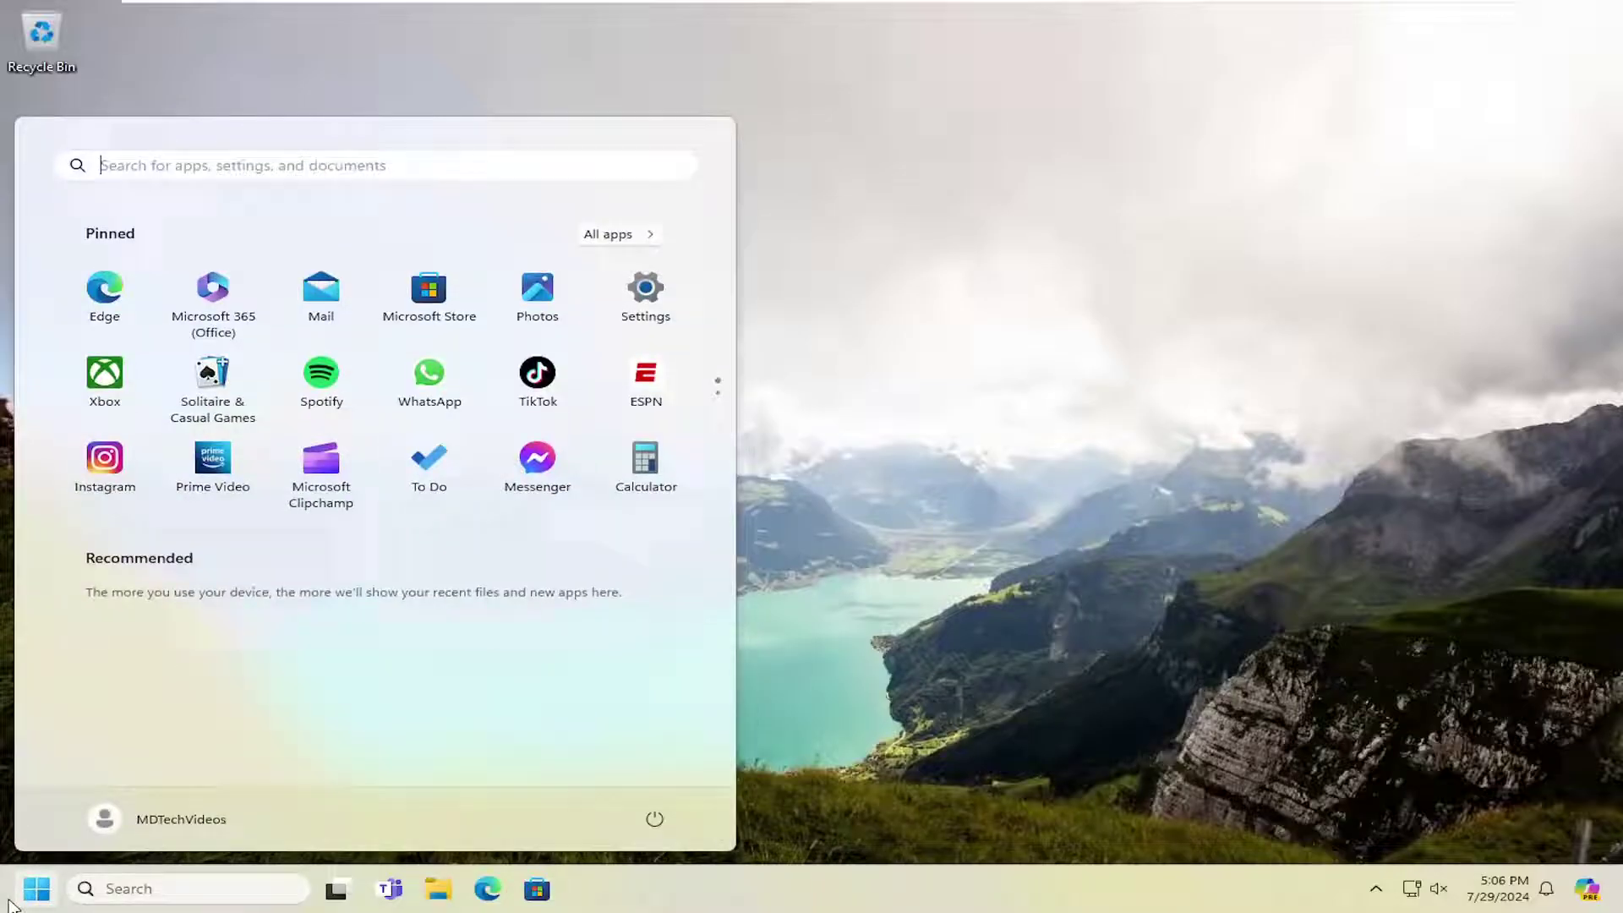
type("settings")
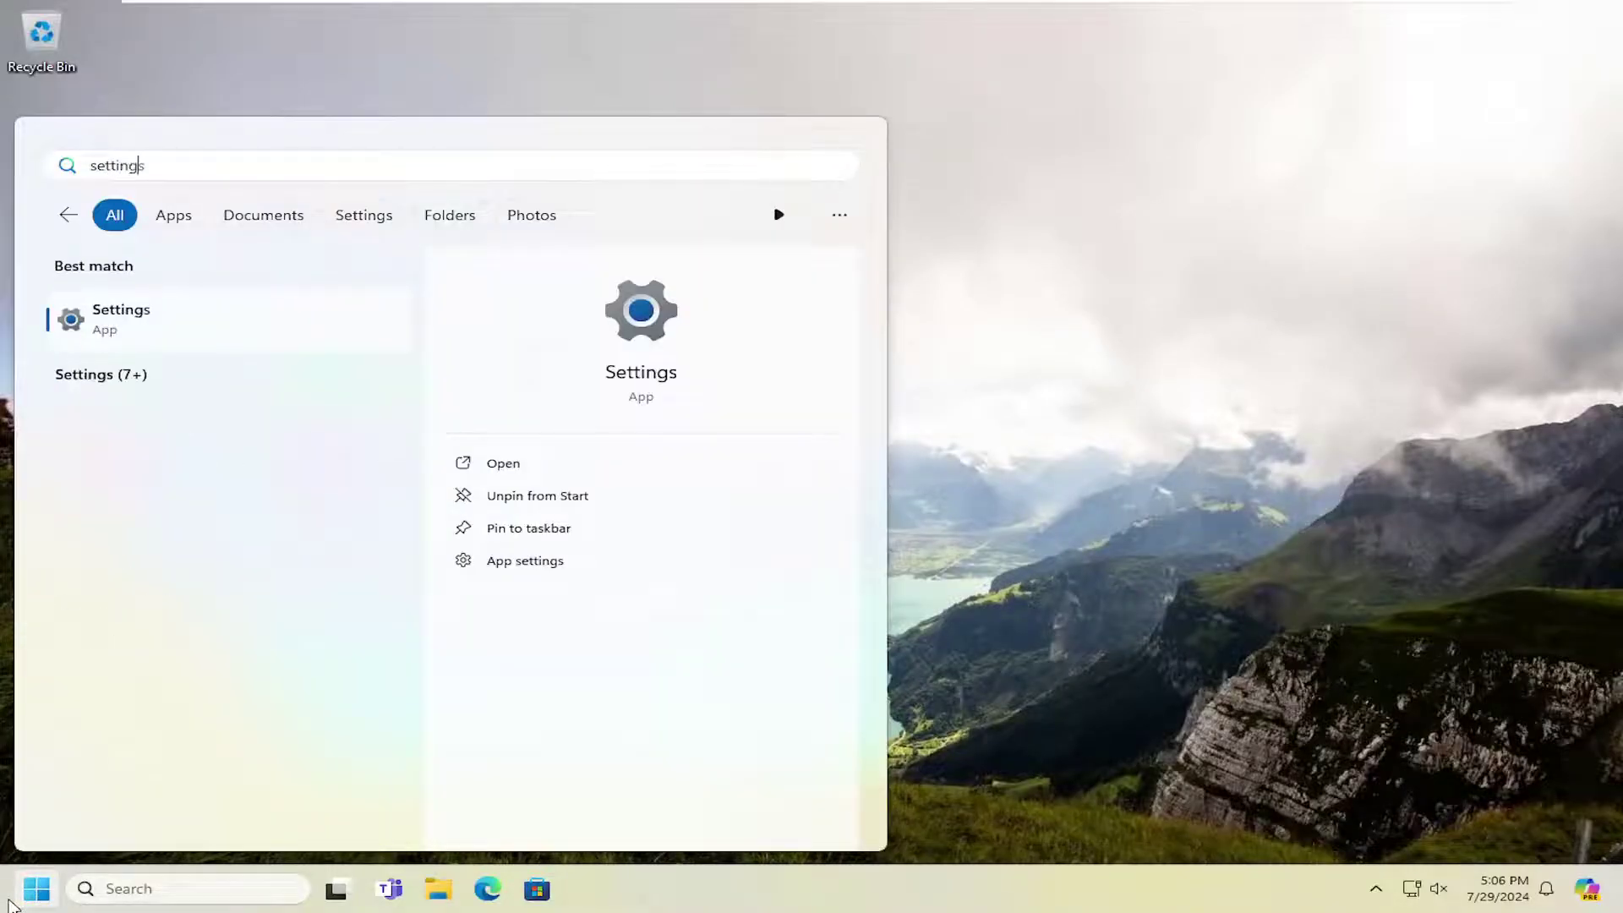
- Launch Settings and go to Apps > Installed apps
left_click(133, 322)
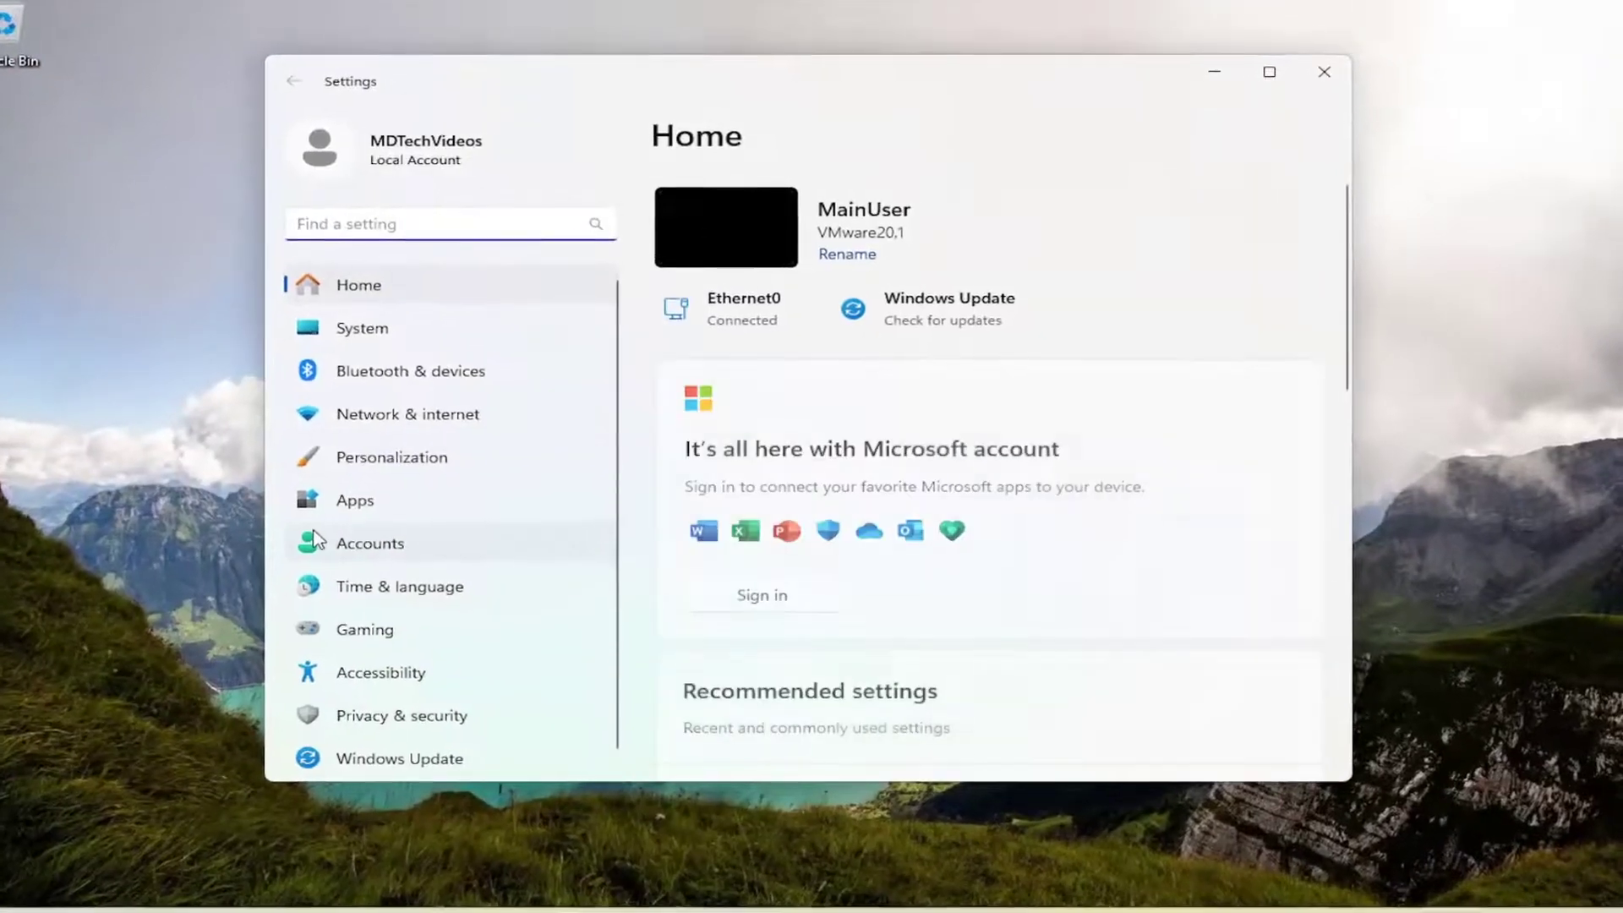
left_click(359, 502)
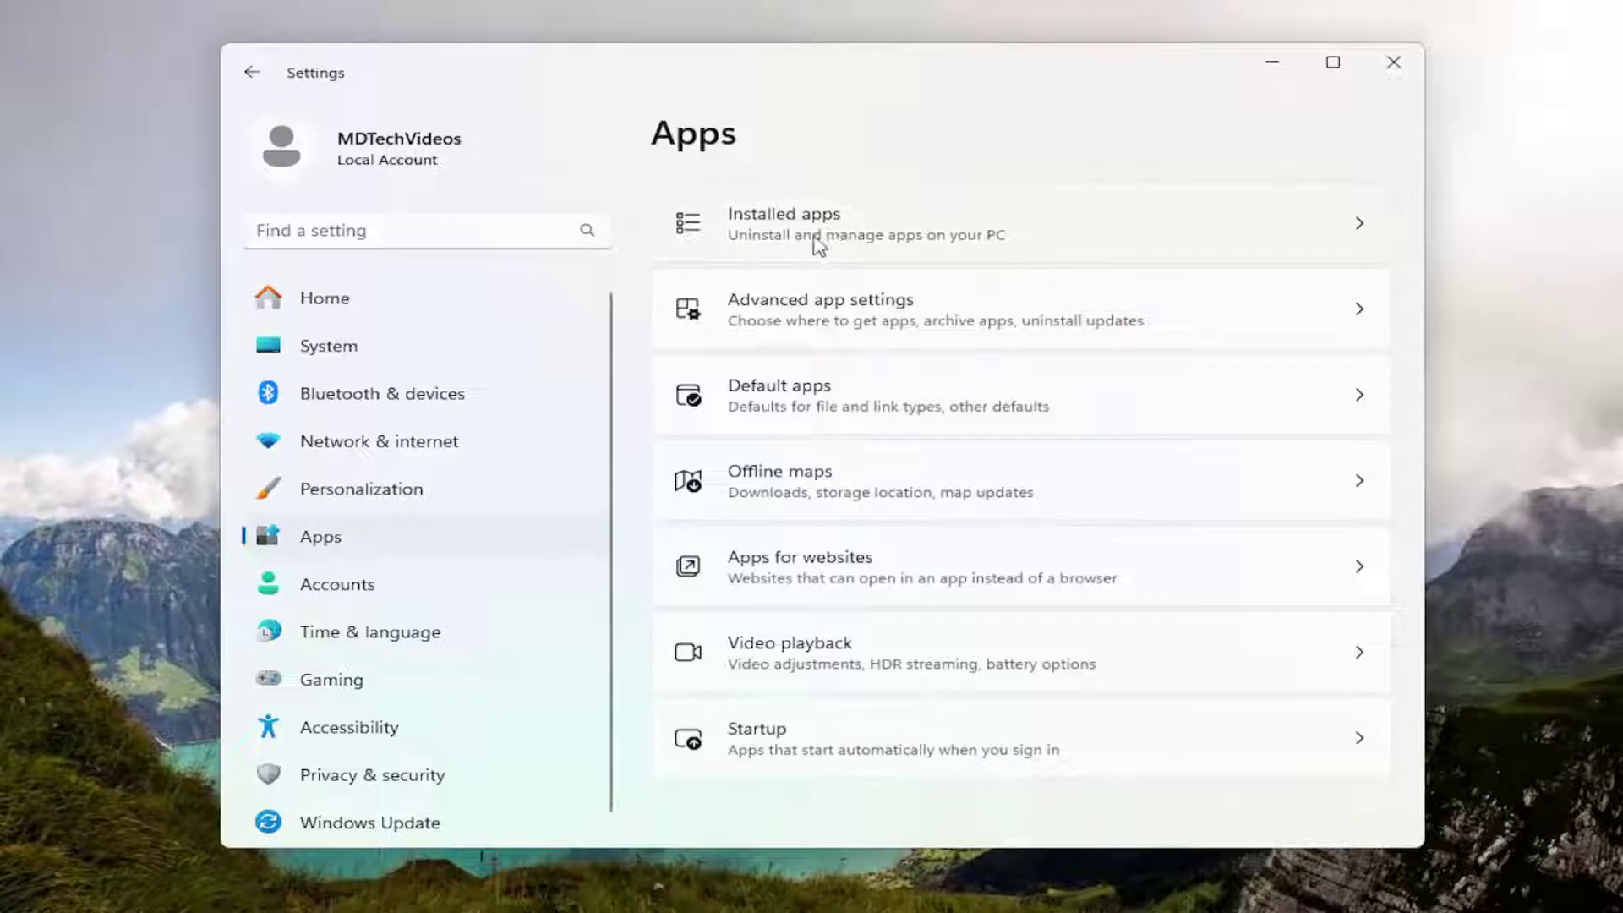
left_click(881, 239)
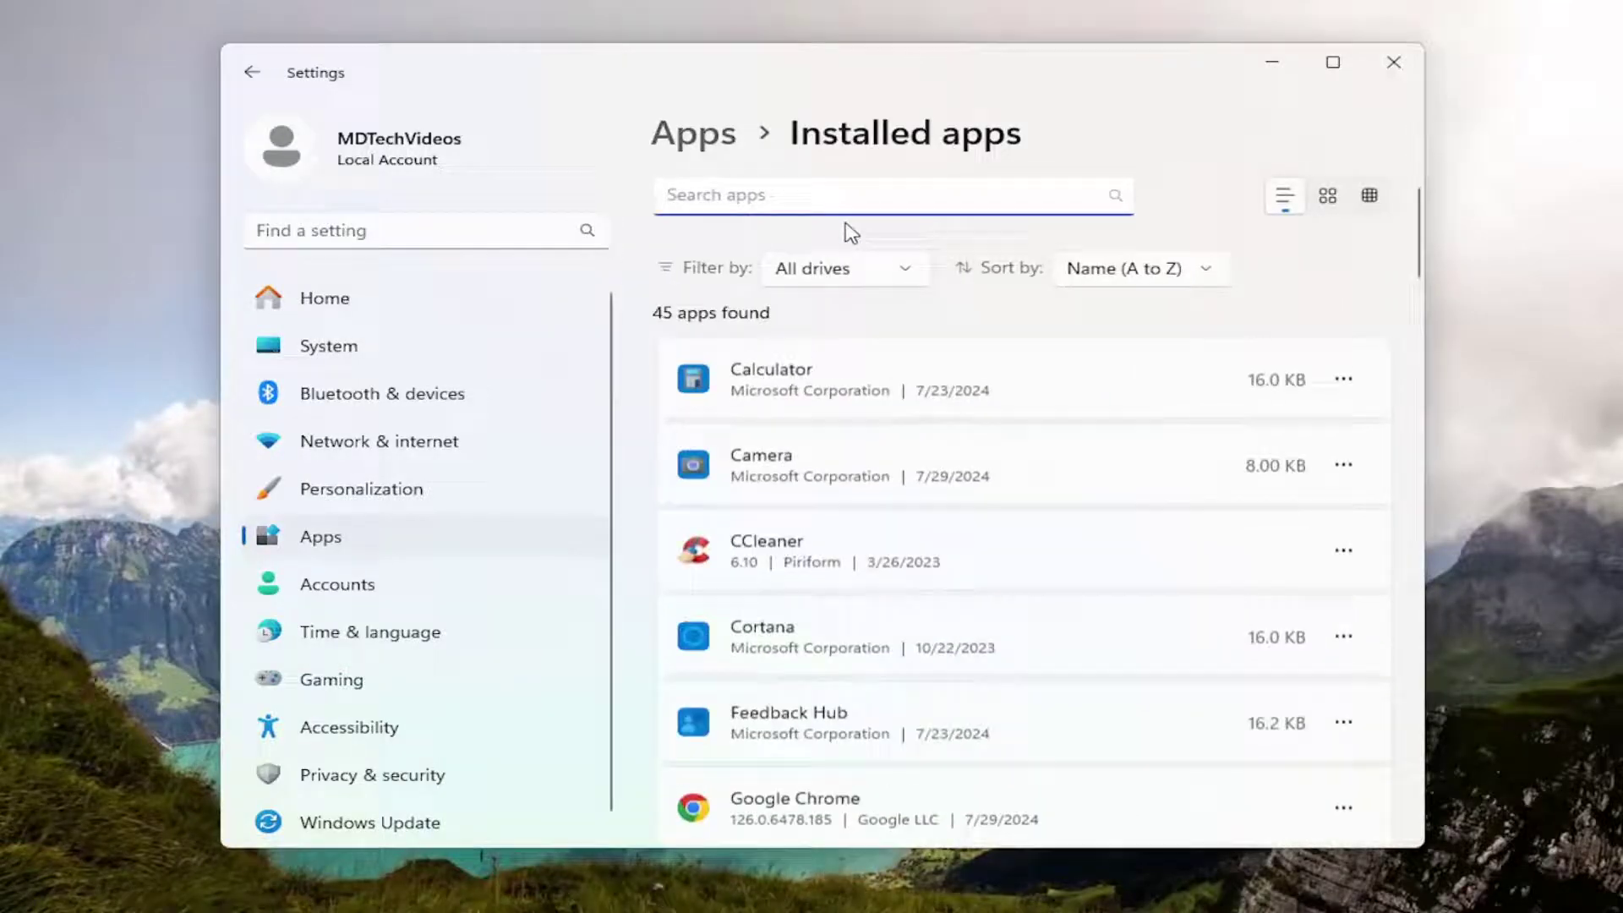
type("xbox")
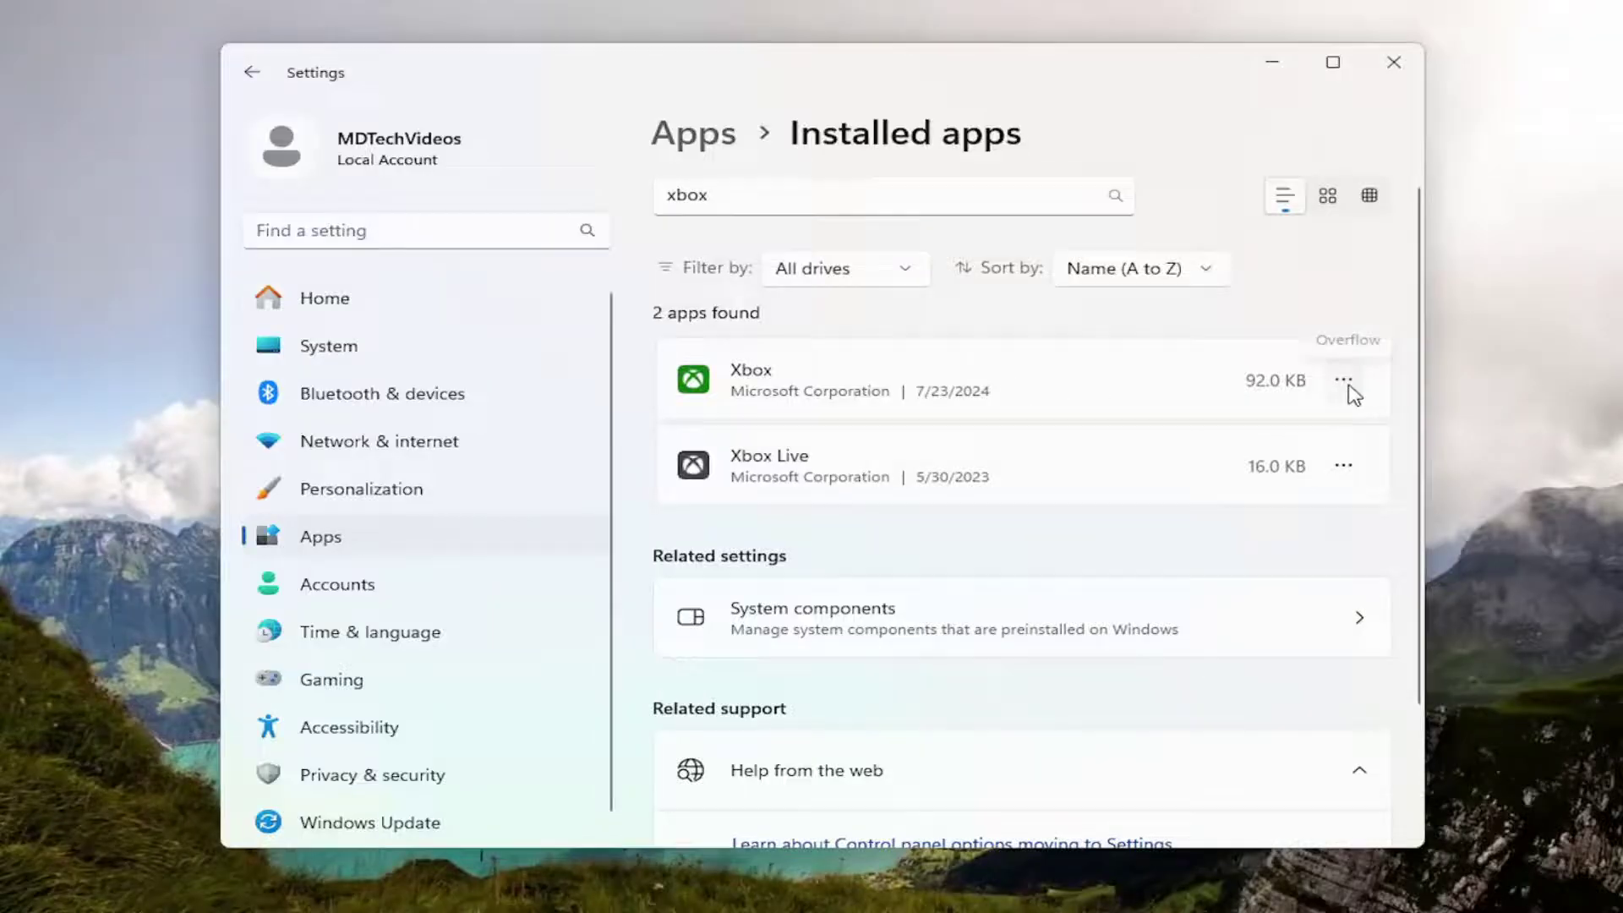
- From the Xbox app's Advanced options, repair the app, then reset it and confirm
left_click(1344, 383)
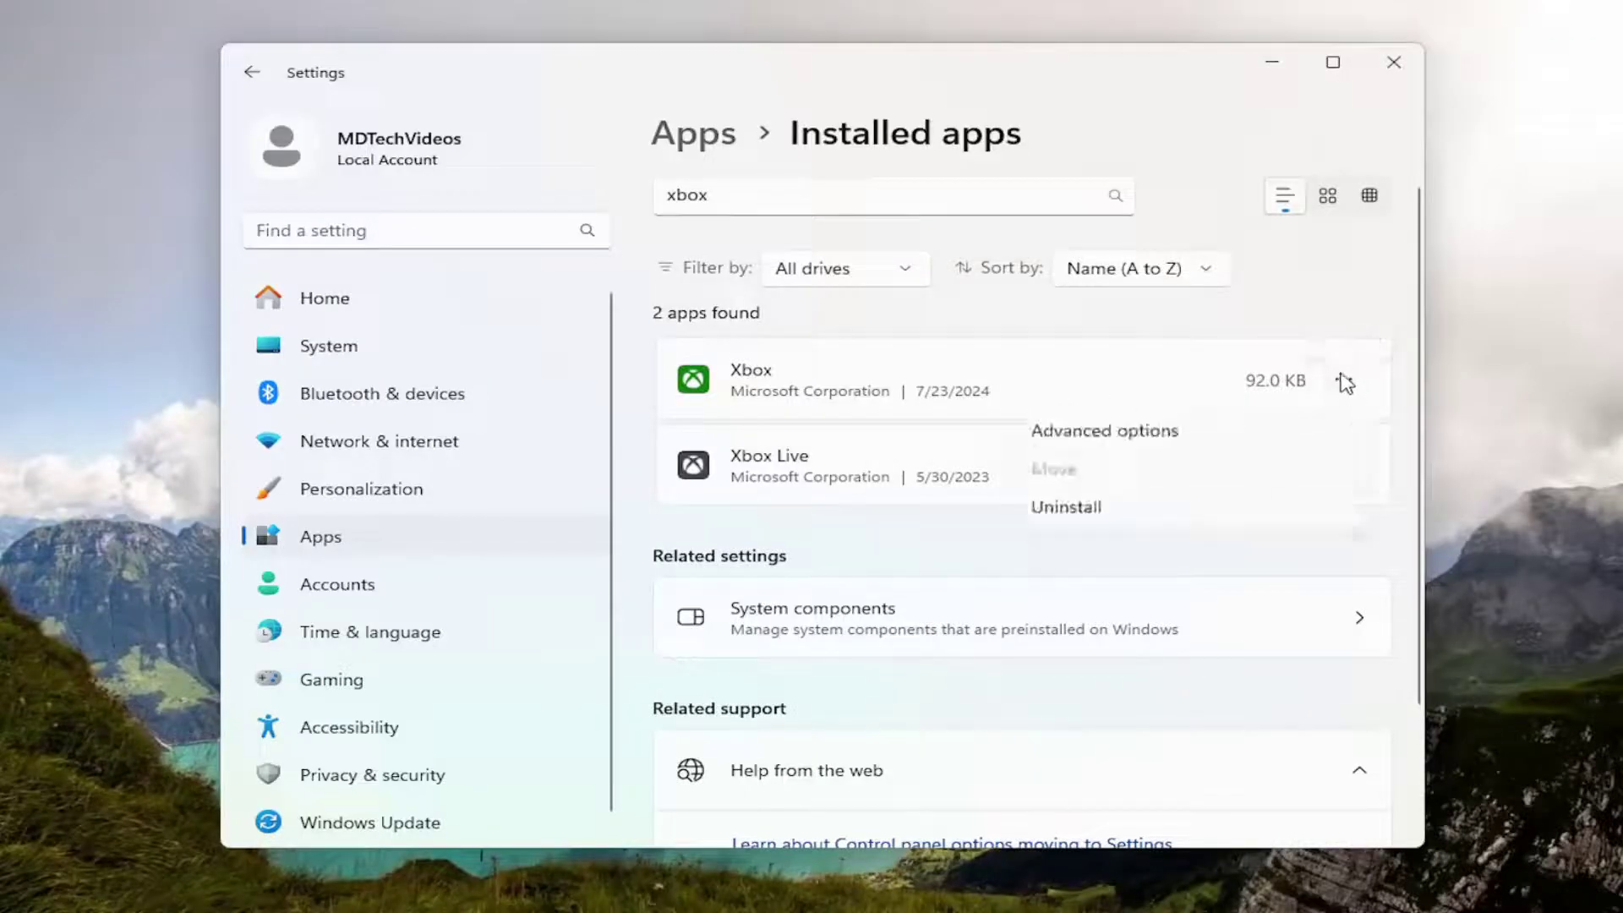
left_click(1146, 435)
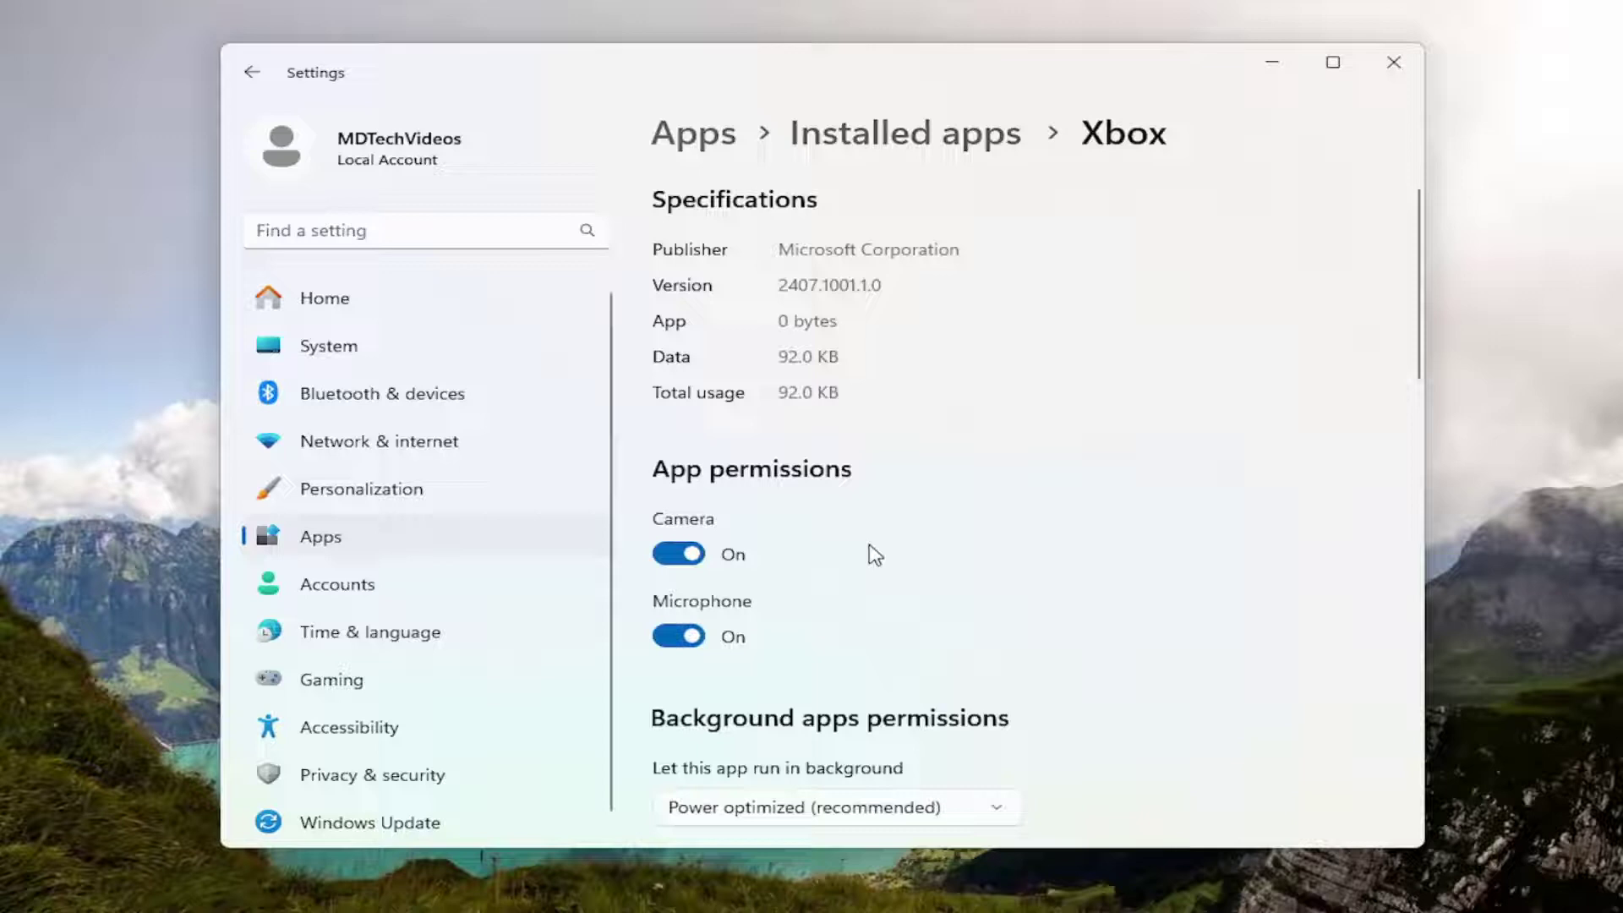
scroll(869, 542, "down", 1)
scroll(869, 543, "down", 3)
scroll(868, 543, "down", 1)
scroll(868, 543, "down", 4)
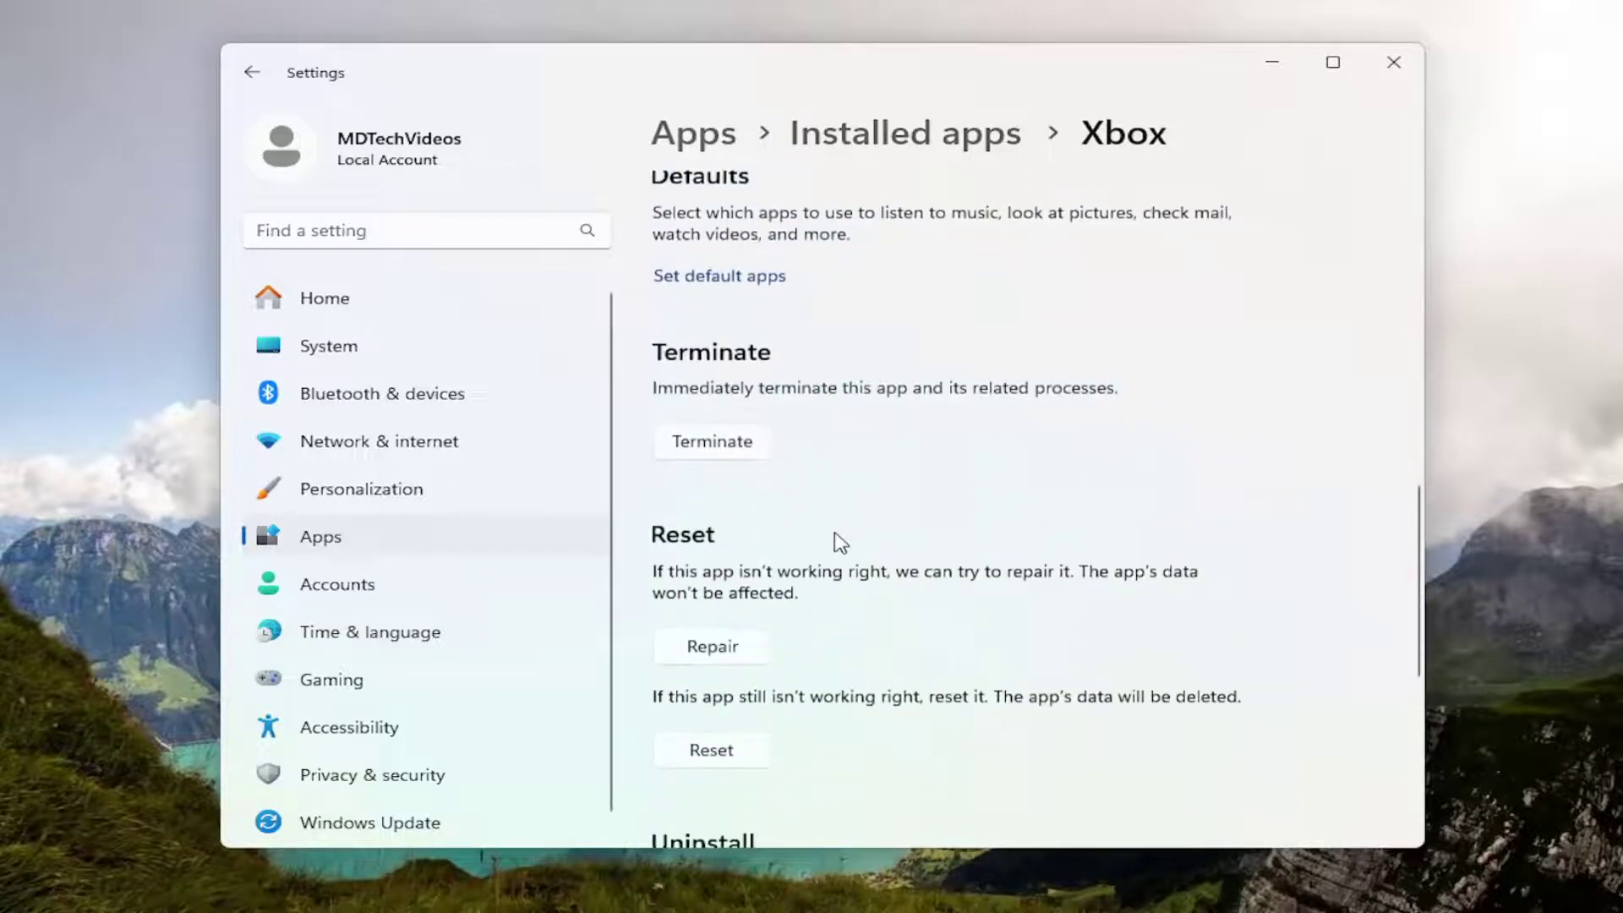
scroll(837, 541, "down", 1)
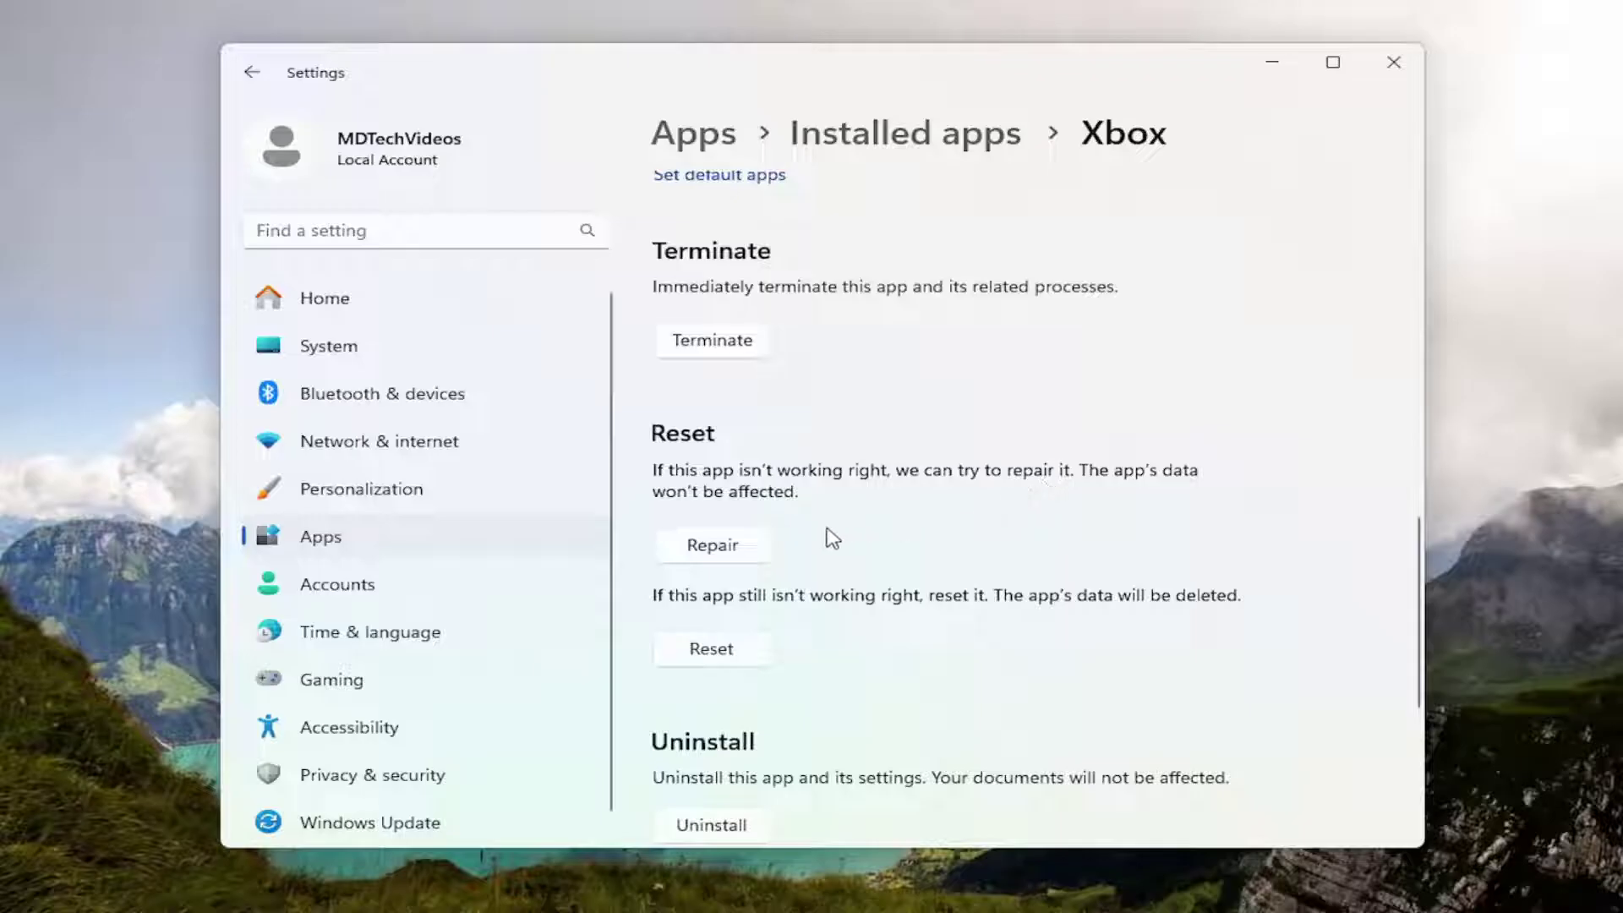
left_click(732, 558)
left_click(710, 651)
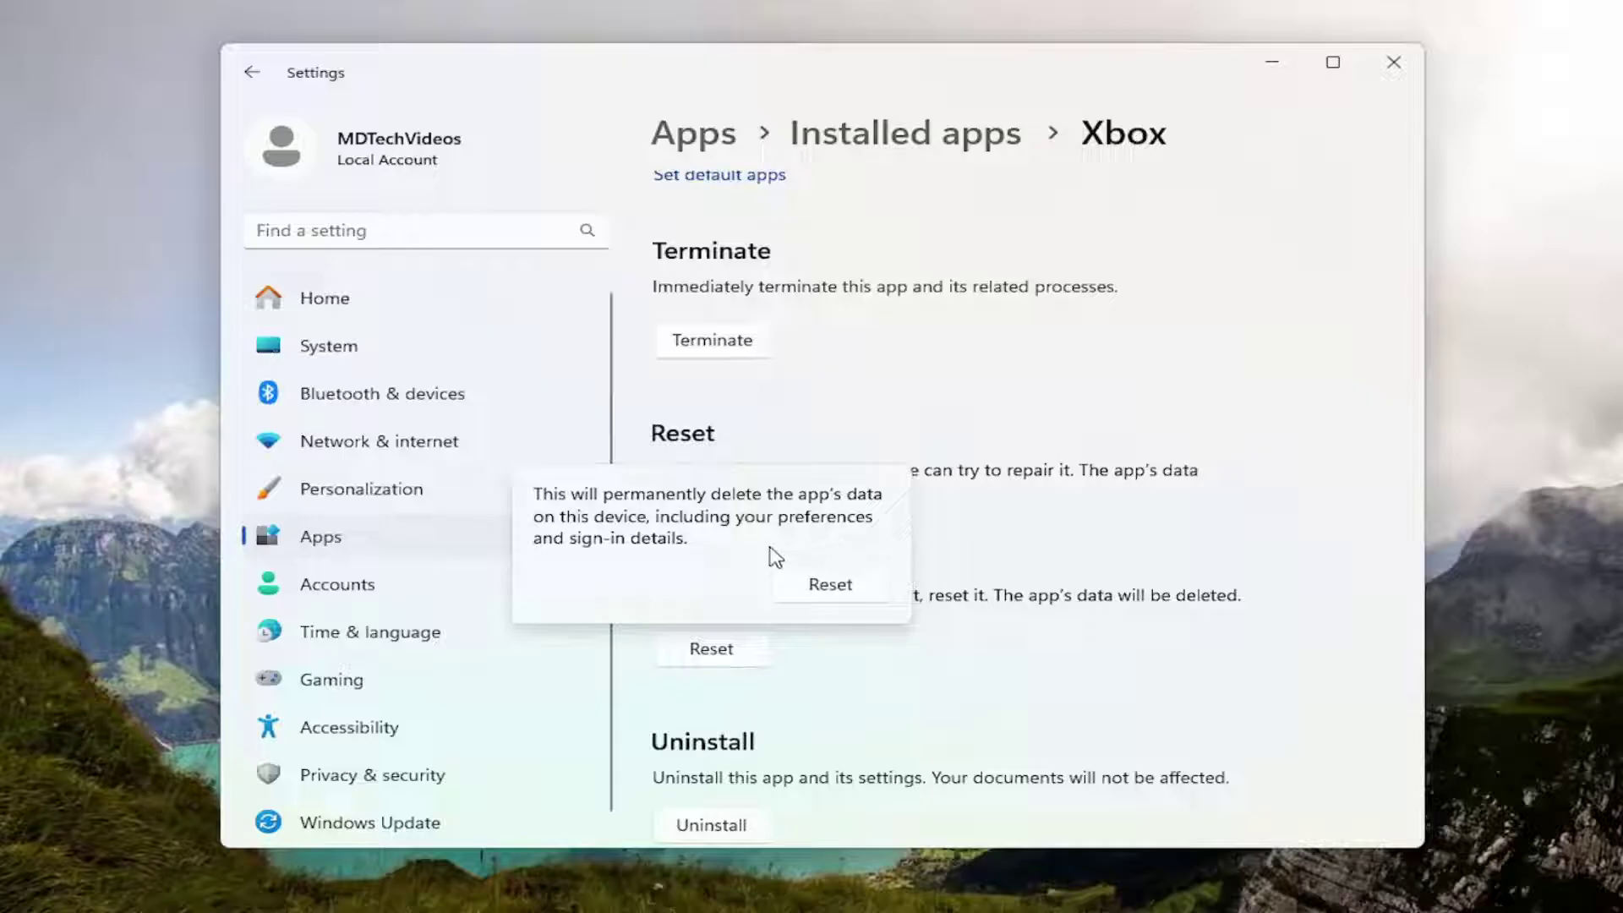
left_click(830, 589)
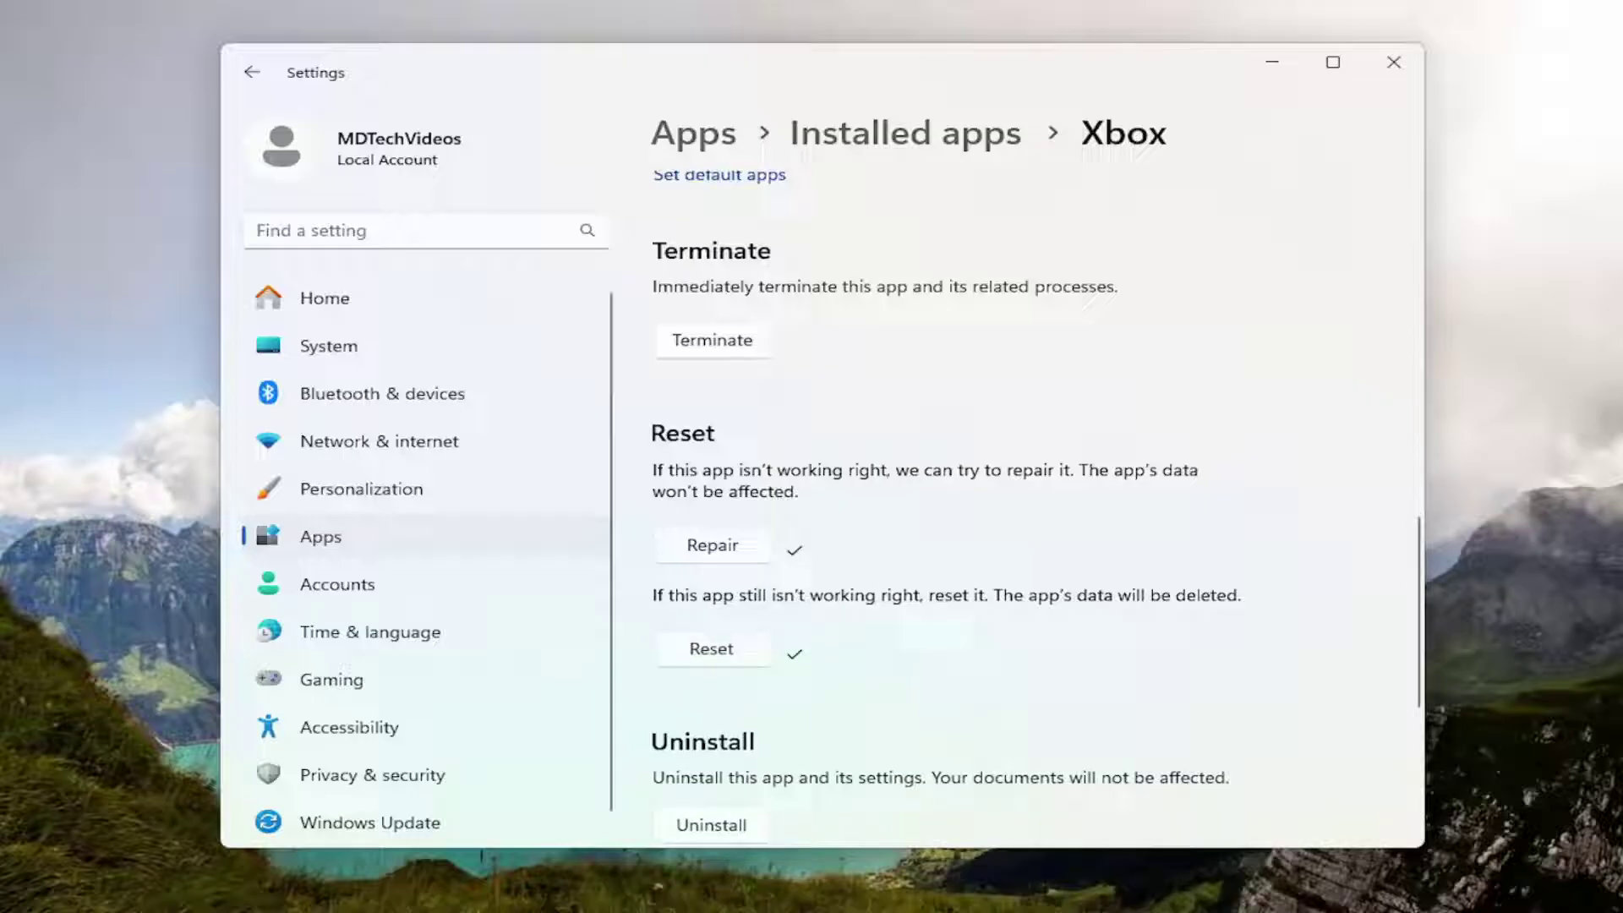
- Back in Installed apps, find Xbox Live, and from its Advanced options reset it and confirm
left_click(252, 72)
left_click(781, 182)
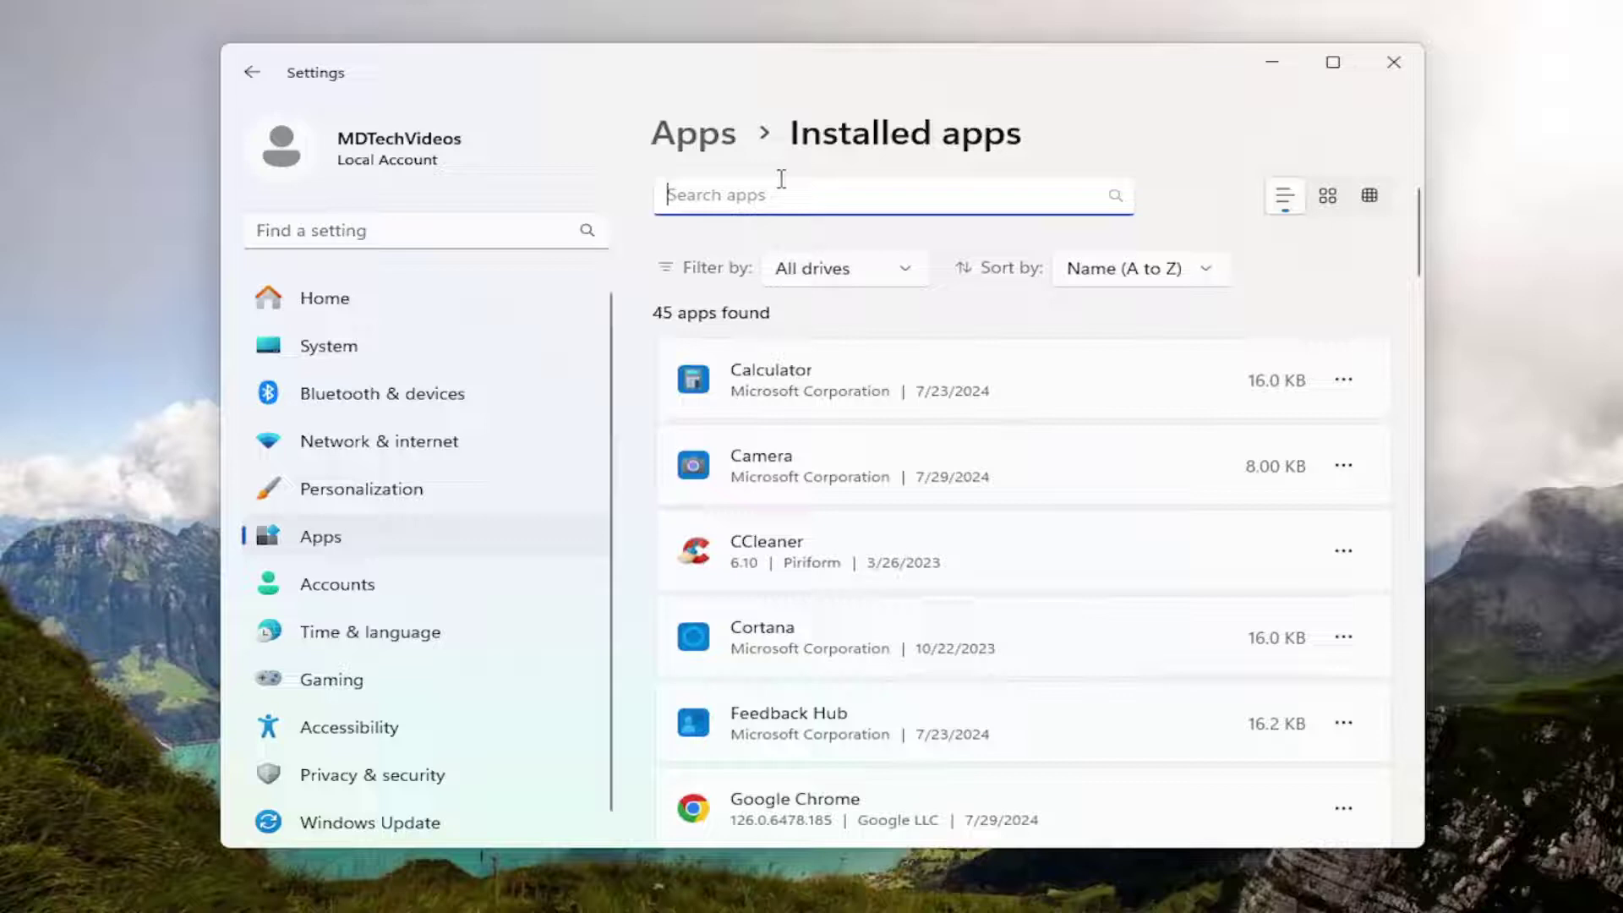
type("xbox")
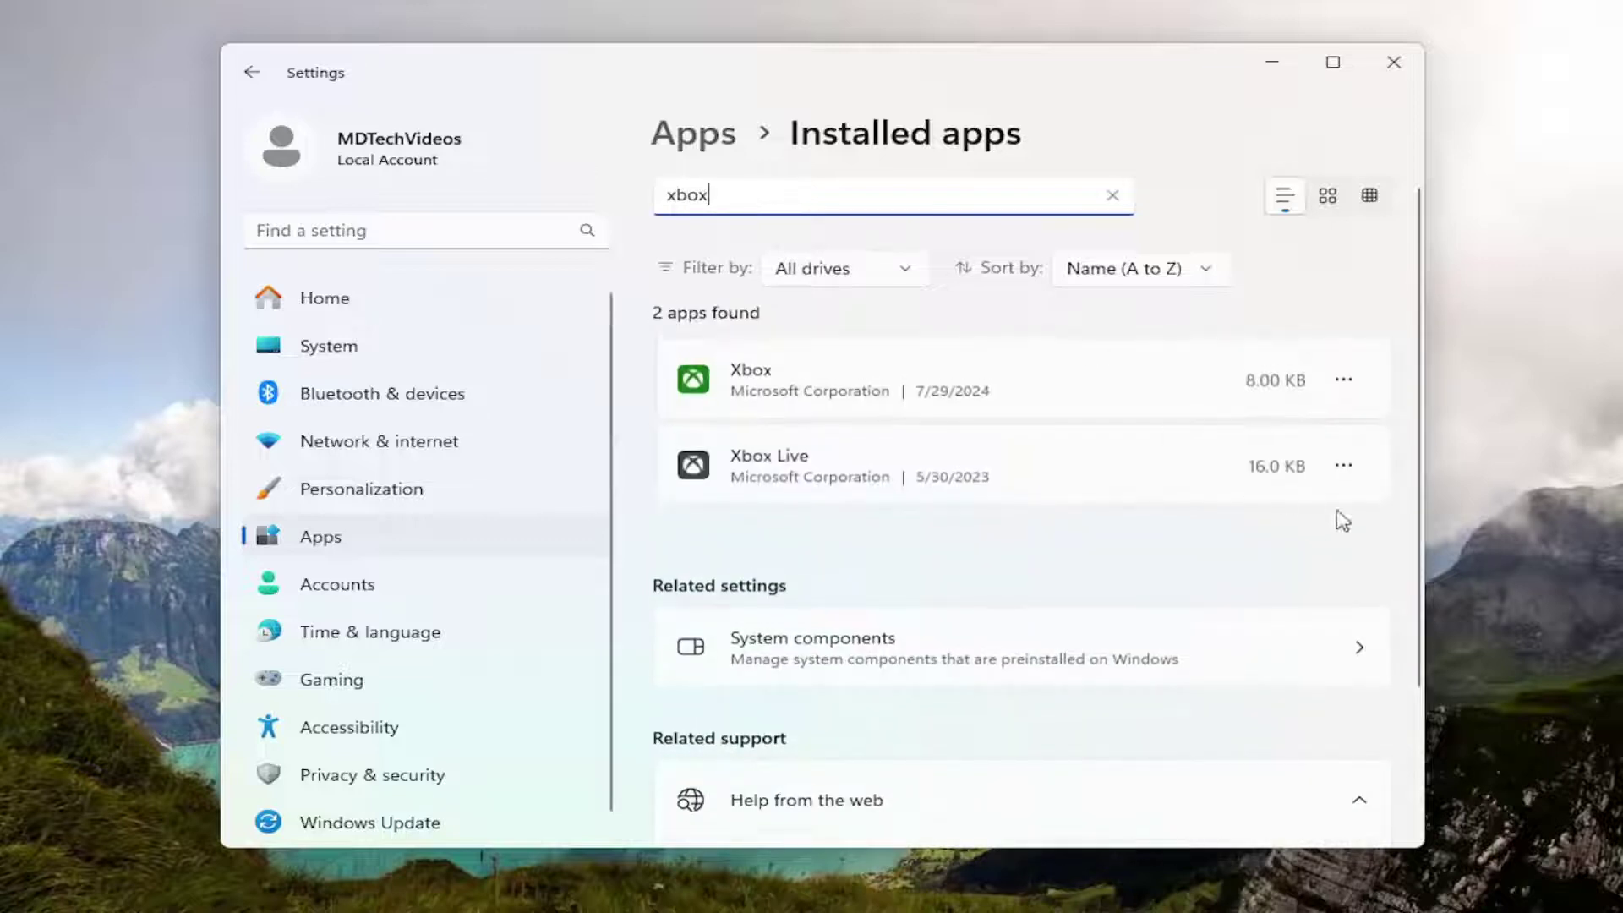
left_click(1347, 469)
left_click(1154, 518)
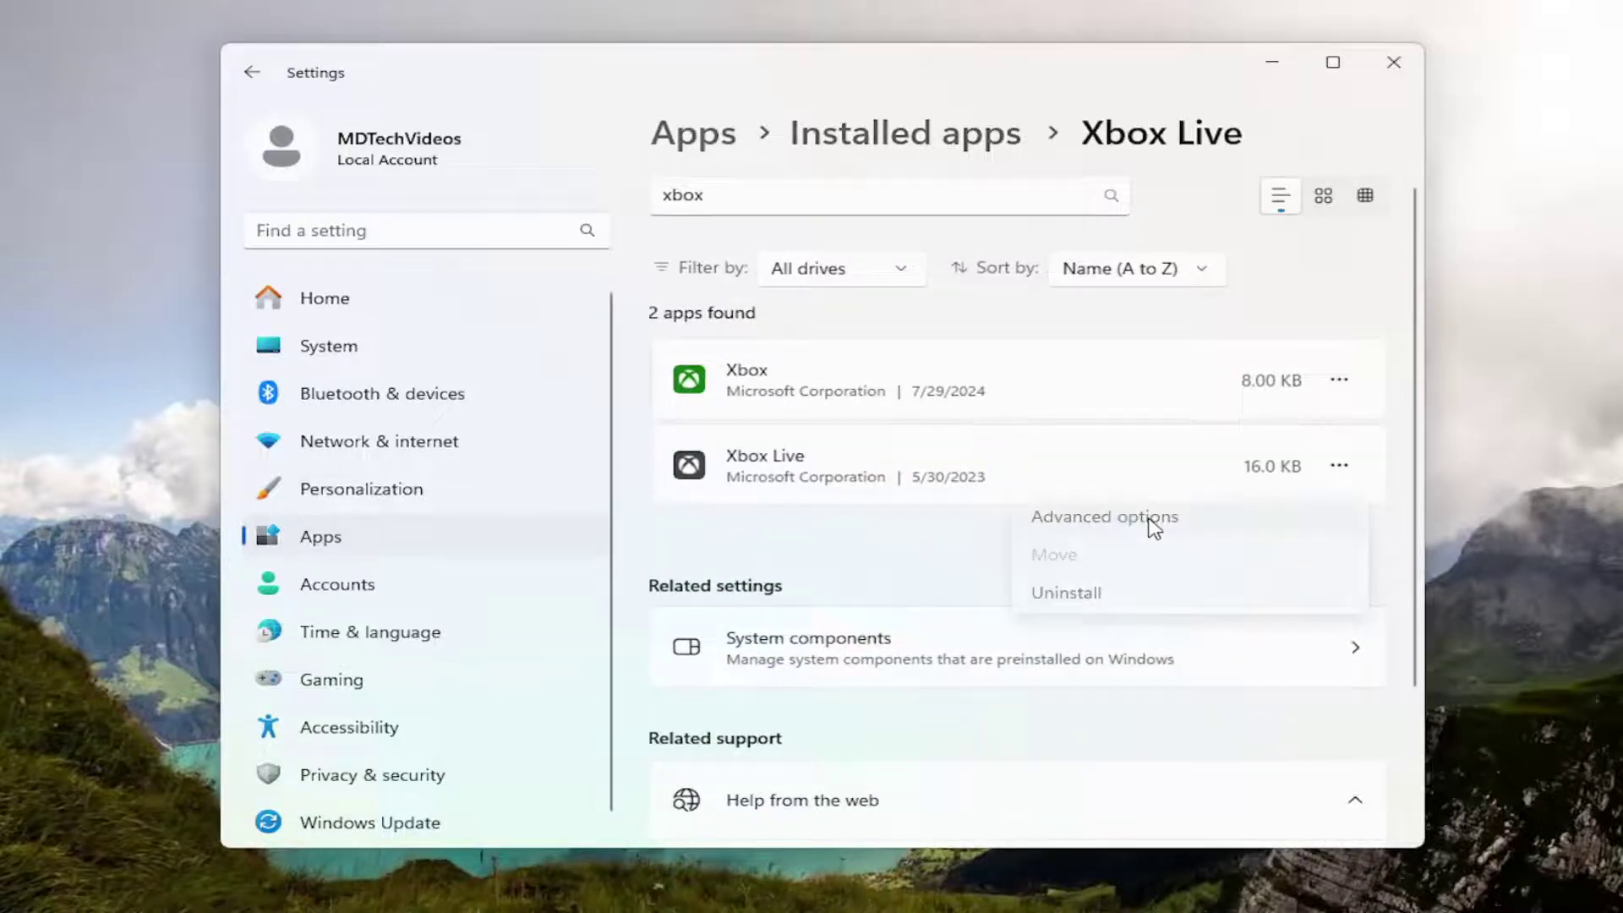
scroll(995, 492, "down", 5)
scroll(813, 550, "down", 2)
scroll(685, 381, "up", 2)
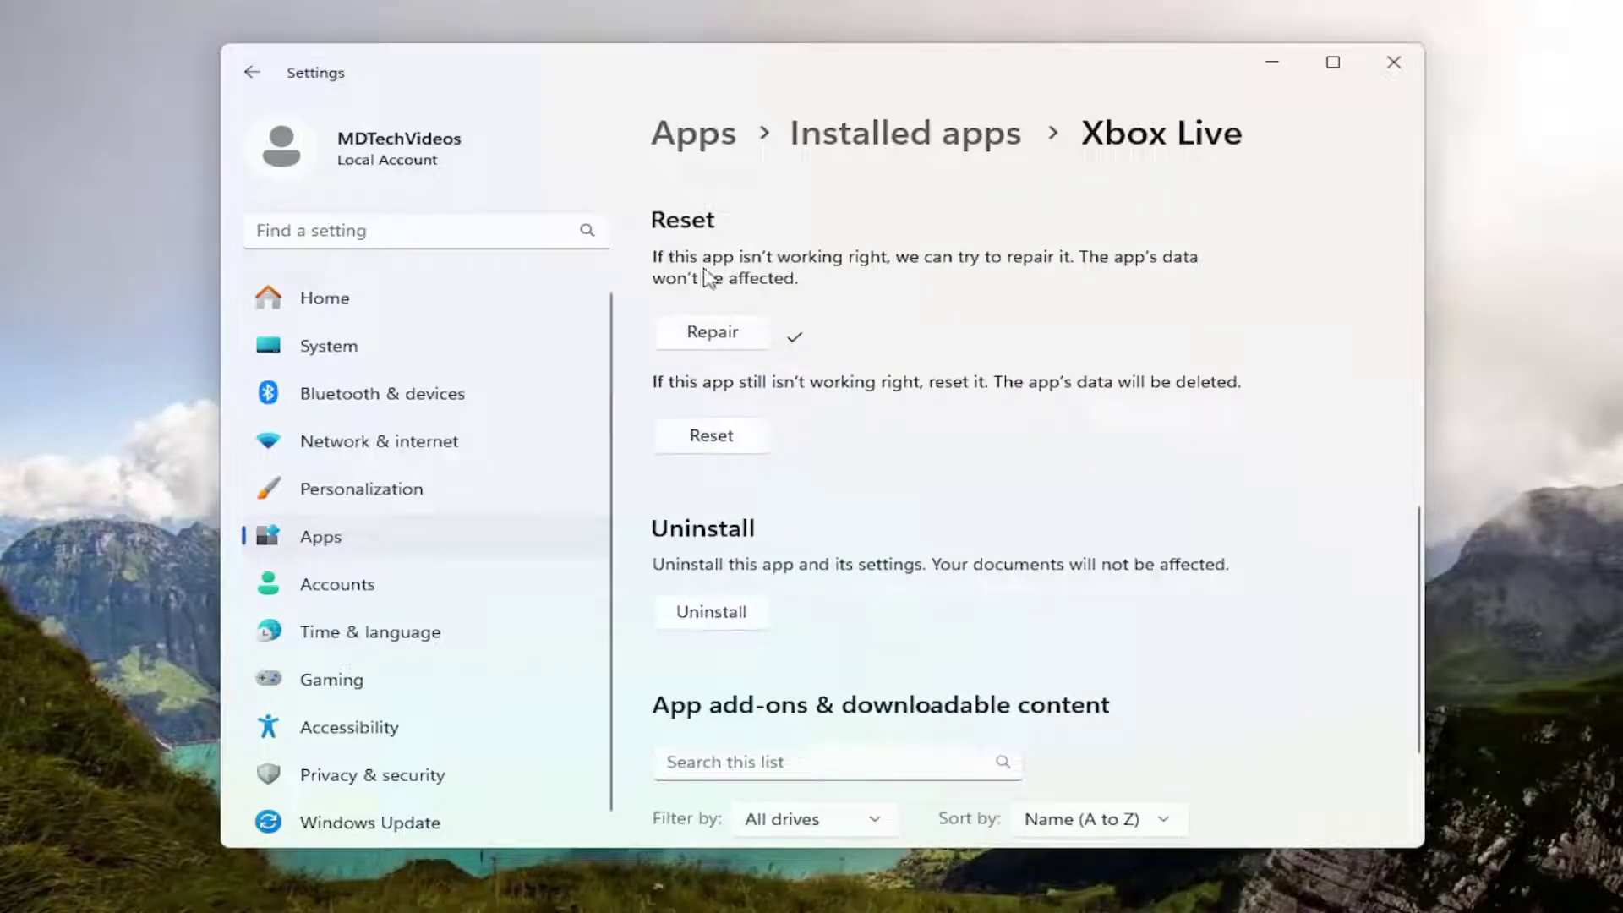
left_click(710, 434)
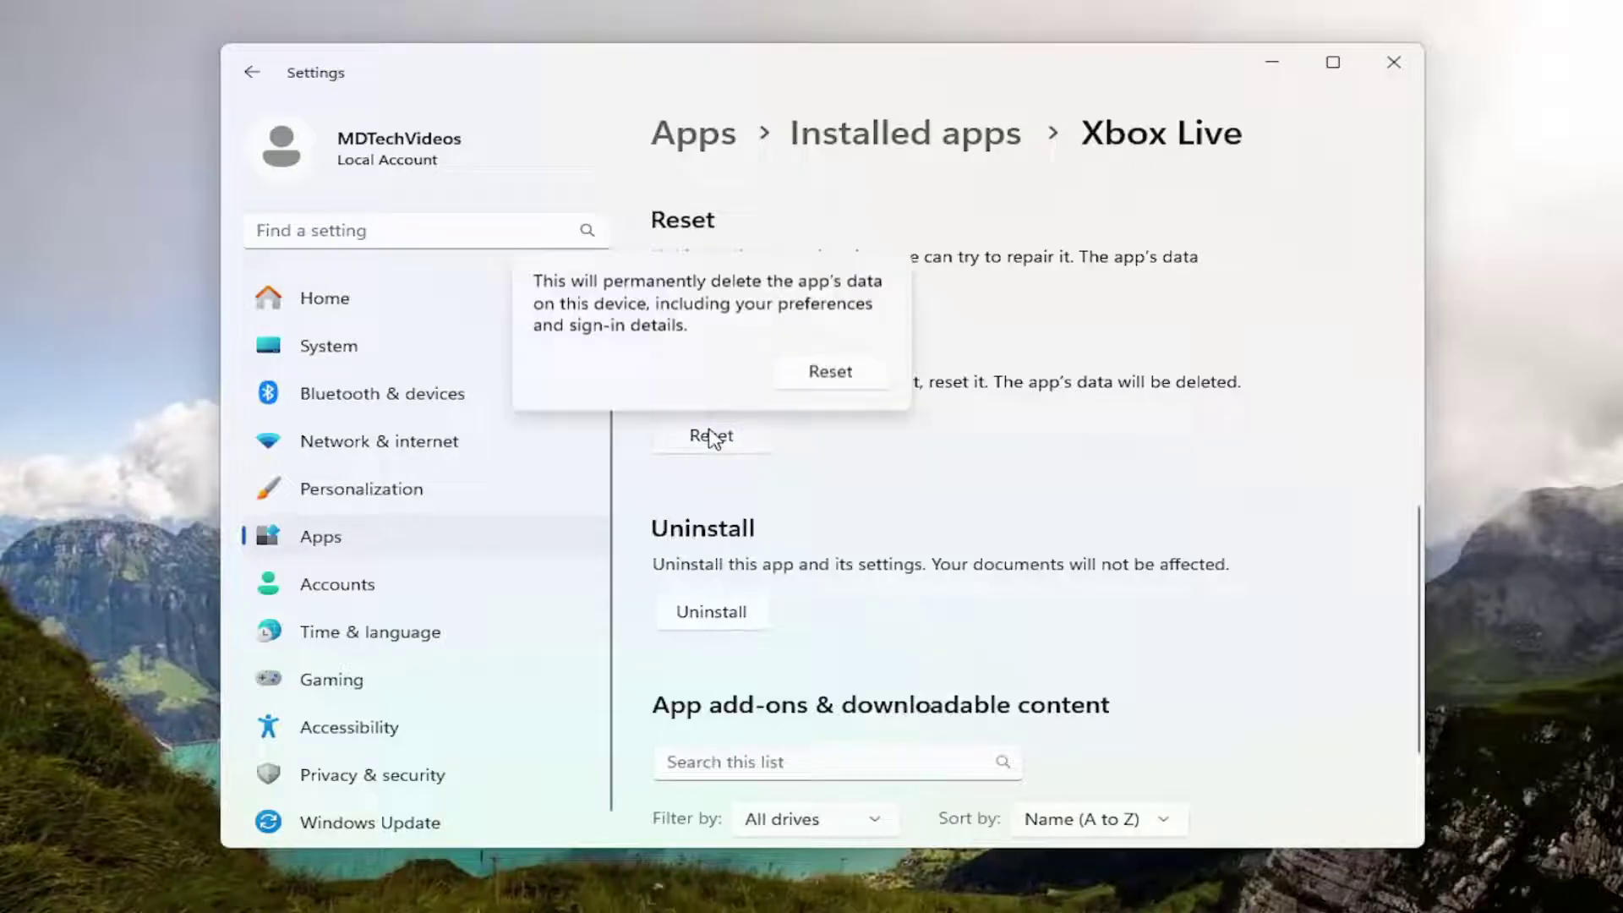
left_click(832, 371)
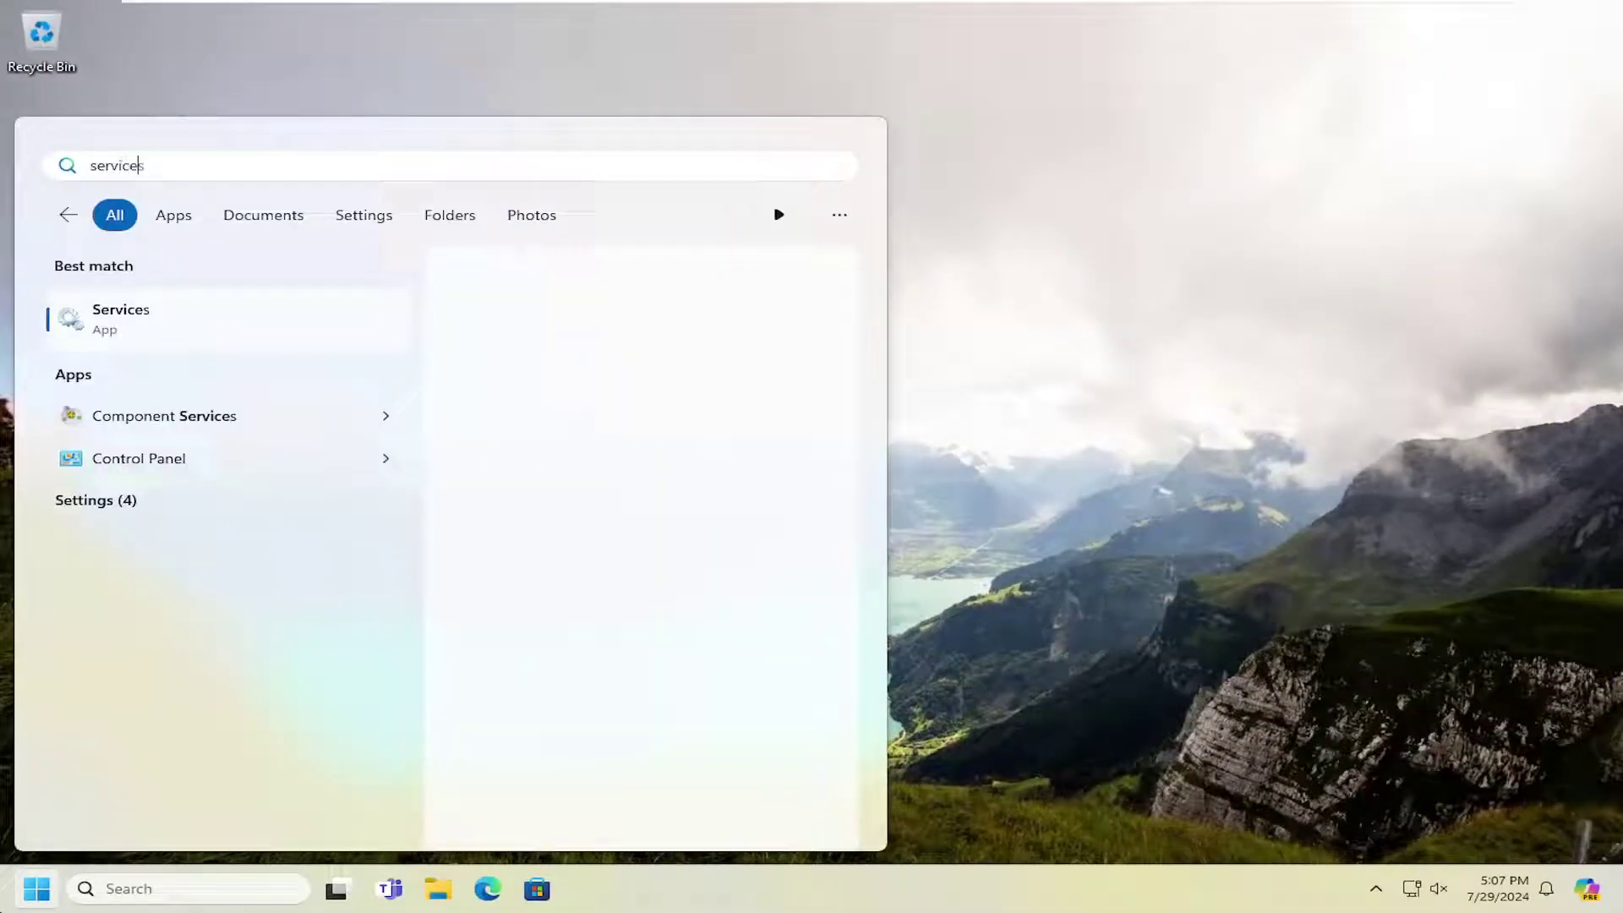
type("s")
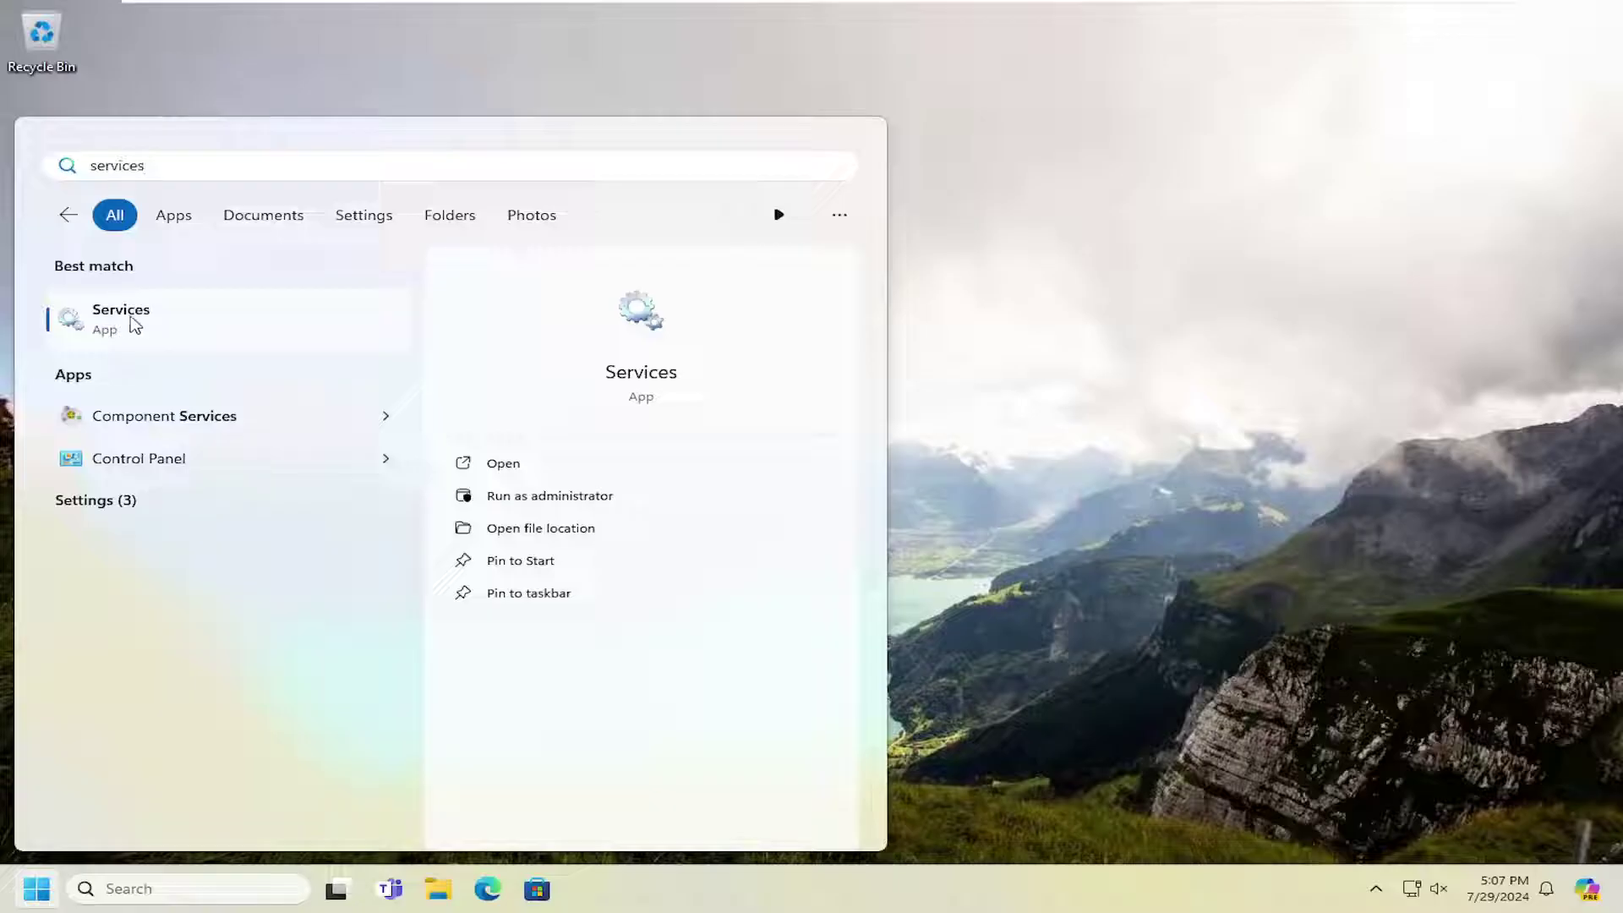
- Launch the Services app from the Start search best match
left_click(134, 325)
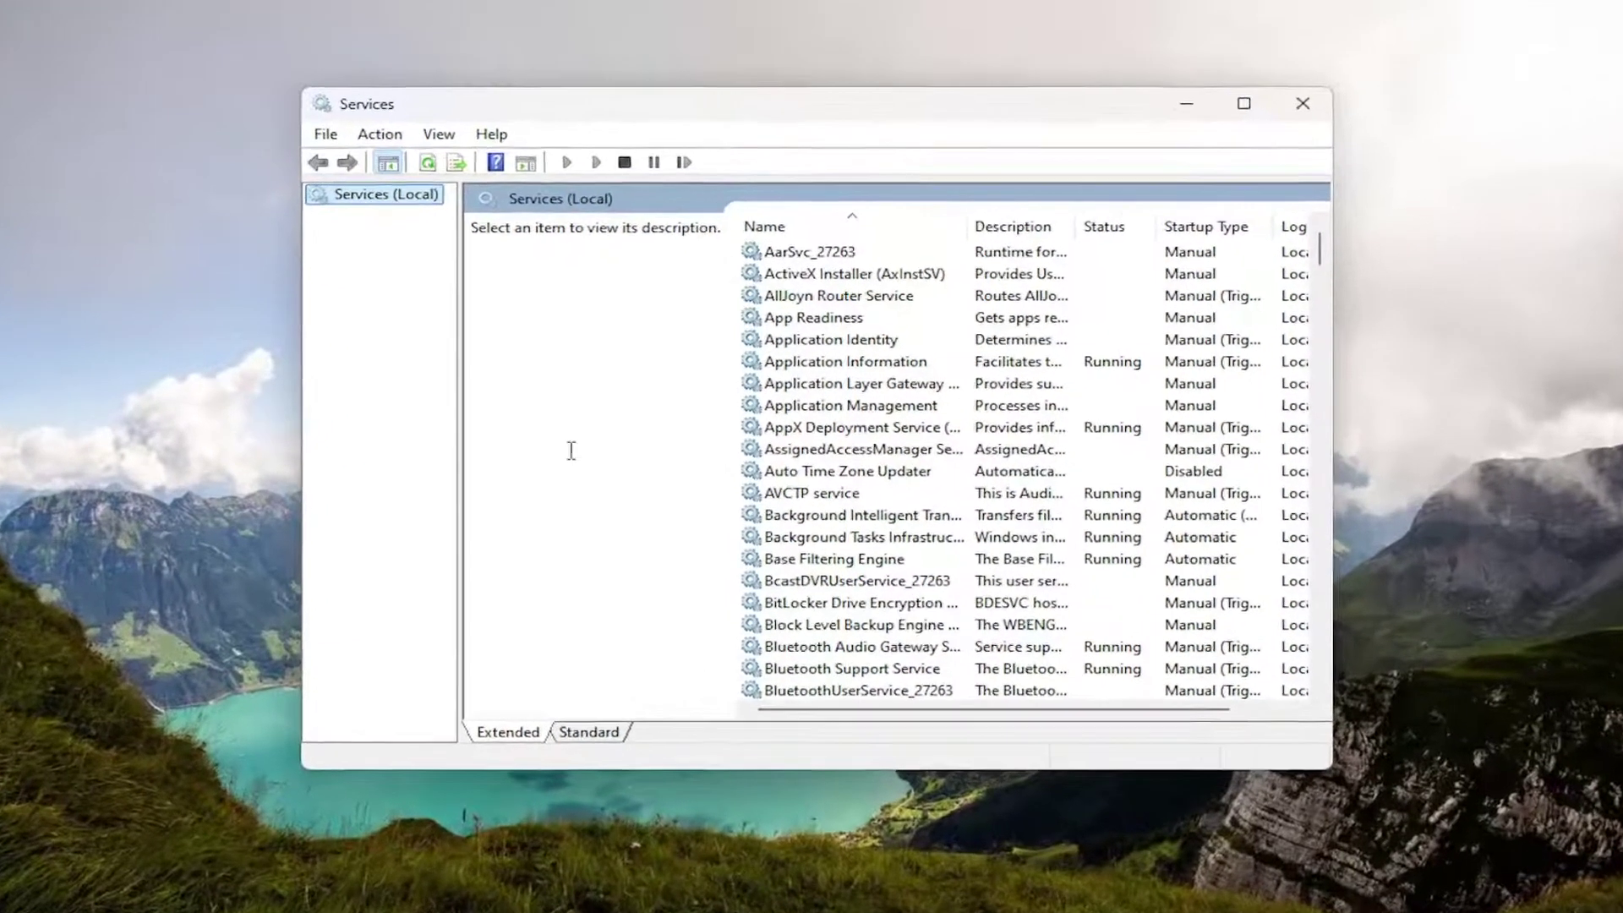
- Reposition and enlarge the Services window and jump down to the Xbox services
left_click(844, 470)
left_click_drag(777, 102, 691, 64)
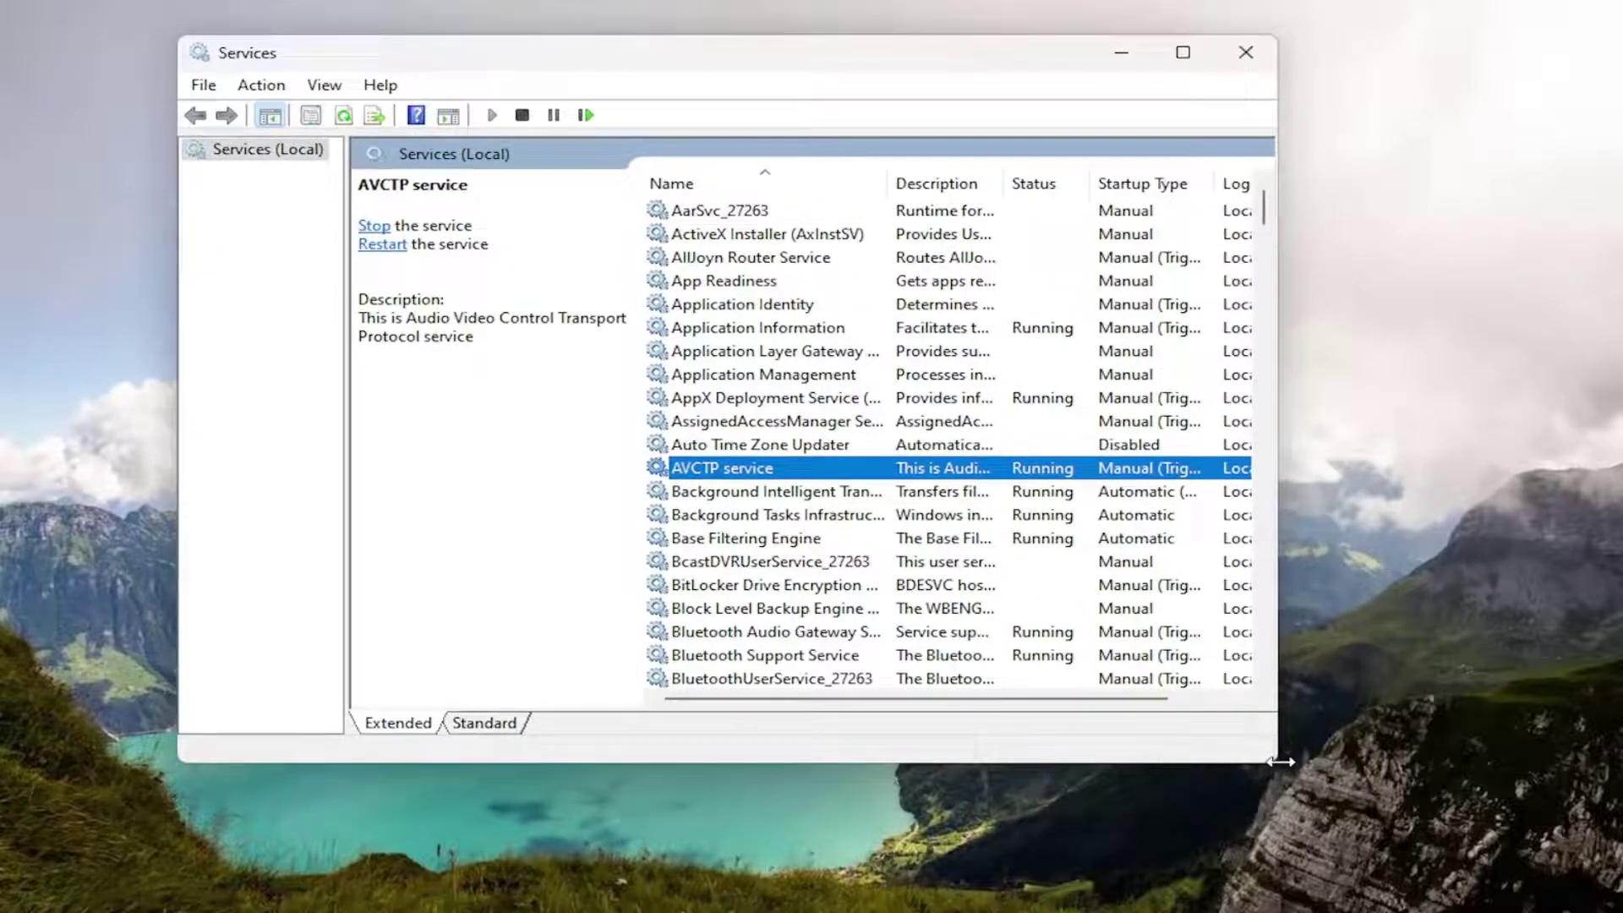
left_click_drag(1273, 766, 1438, 858)
left_click(710, 493)
key("x")
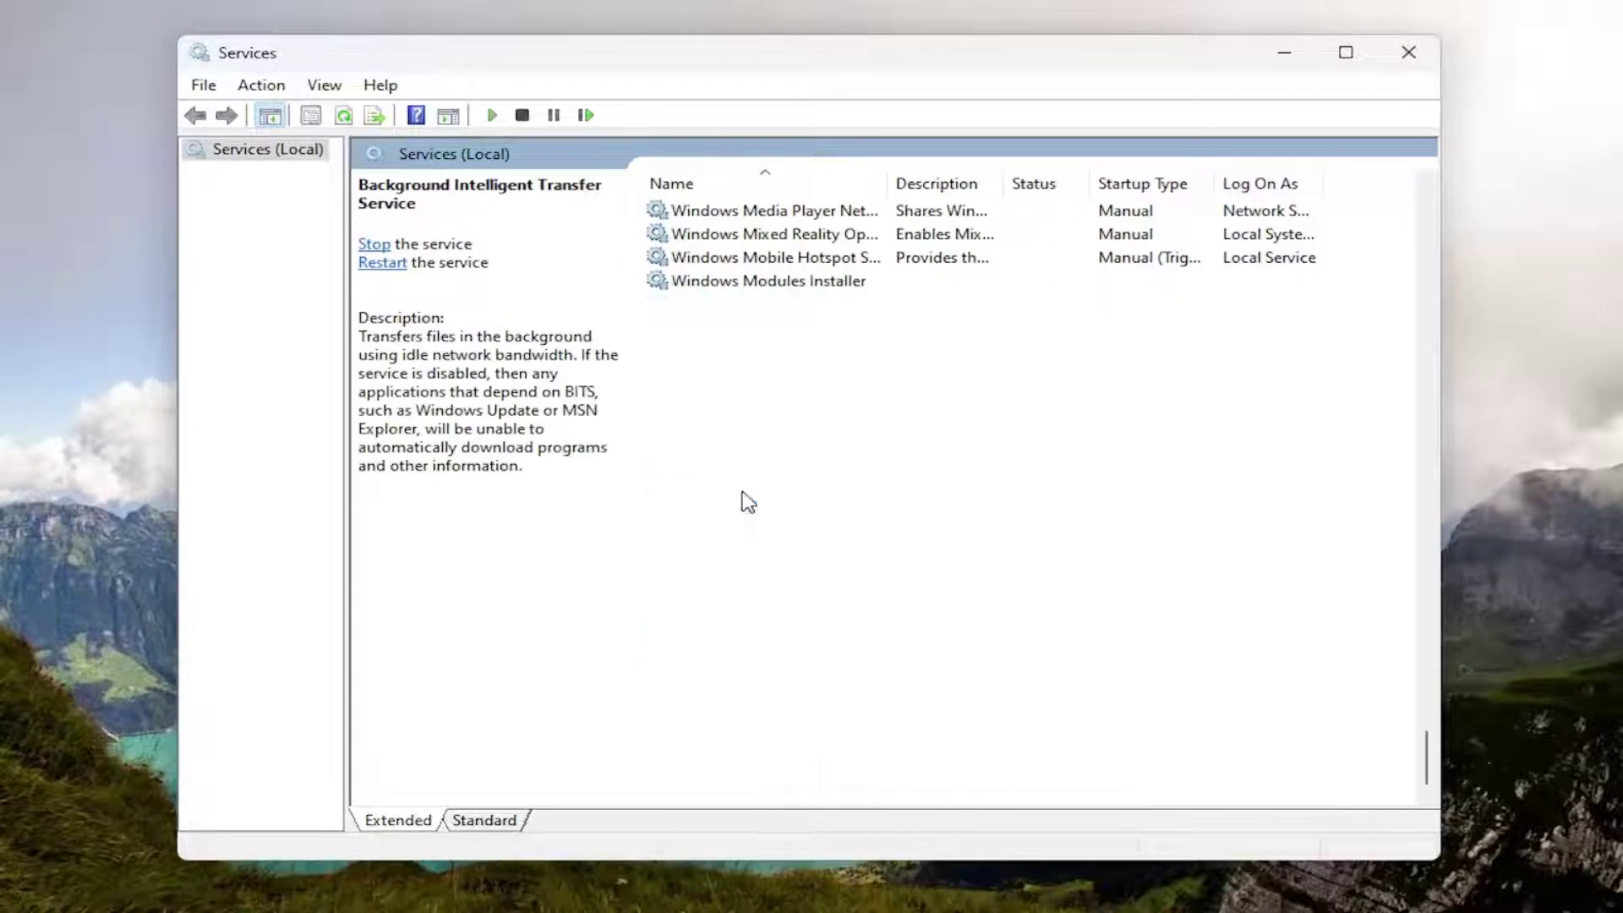
left_click(754, 750)
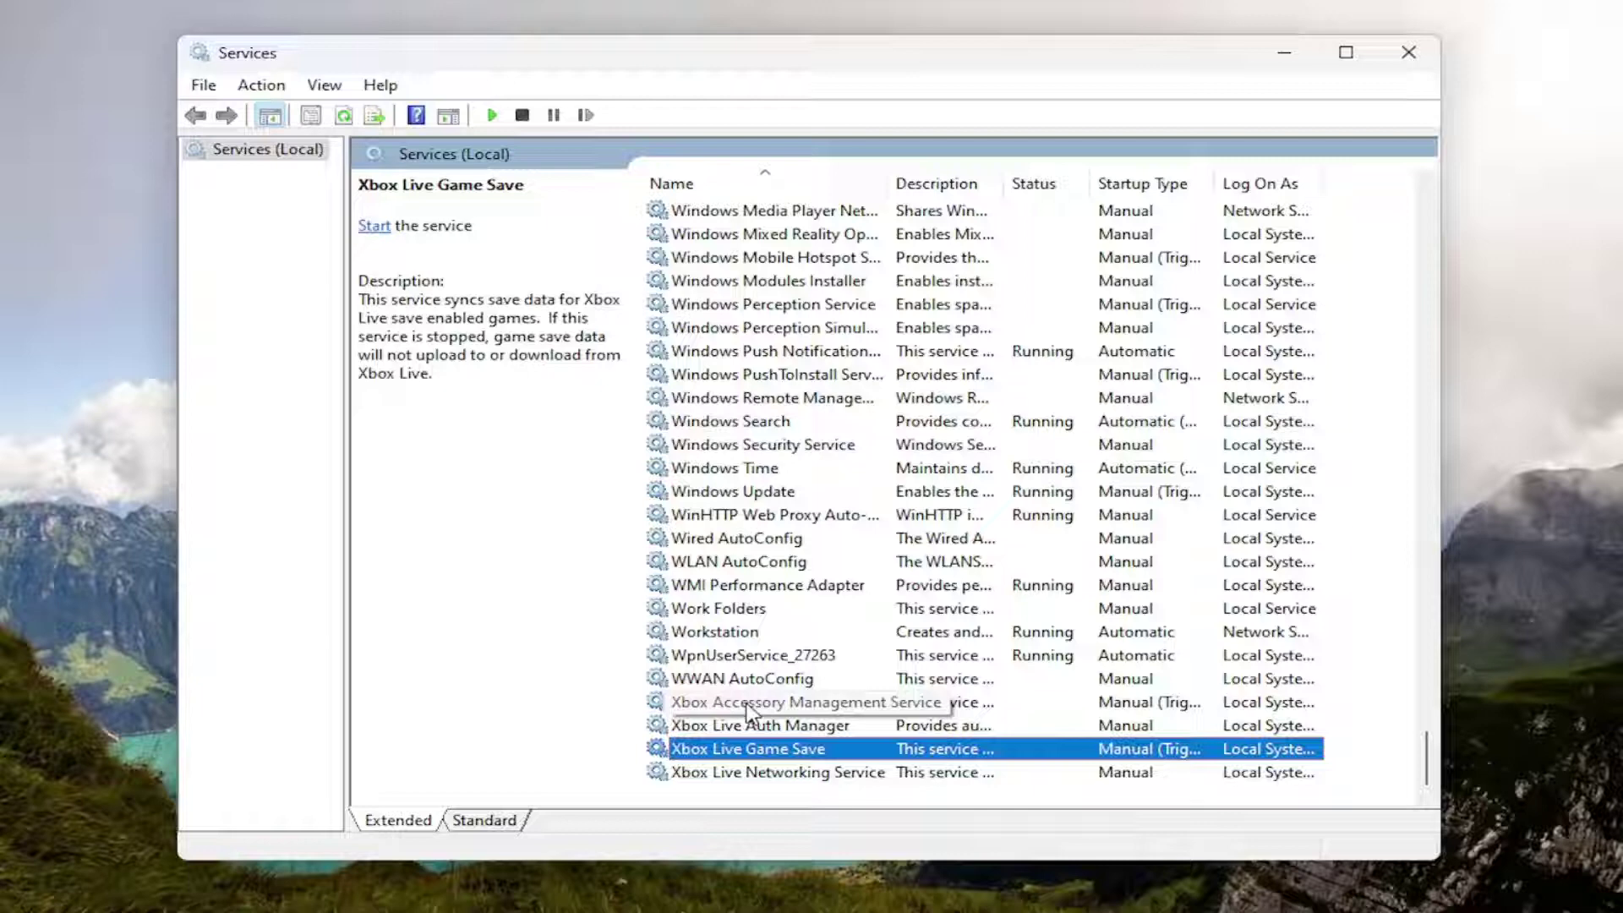
left_click(734, 705)
- Start Xbox Accessory Management Service and set its startup type to Automatic
double_click(755, 705)
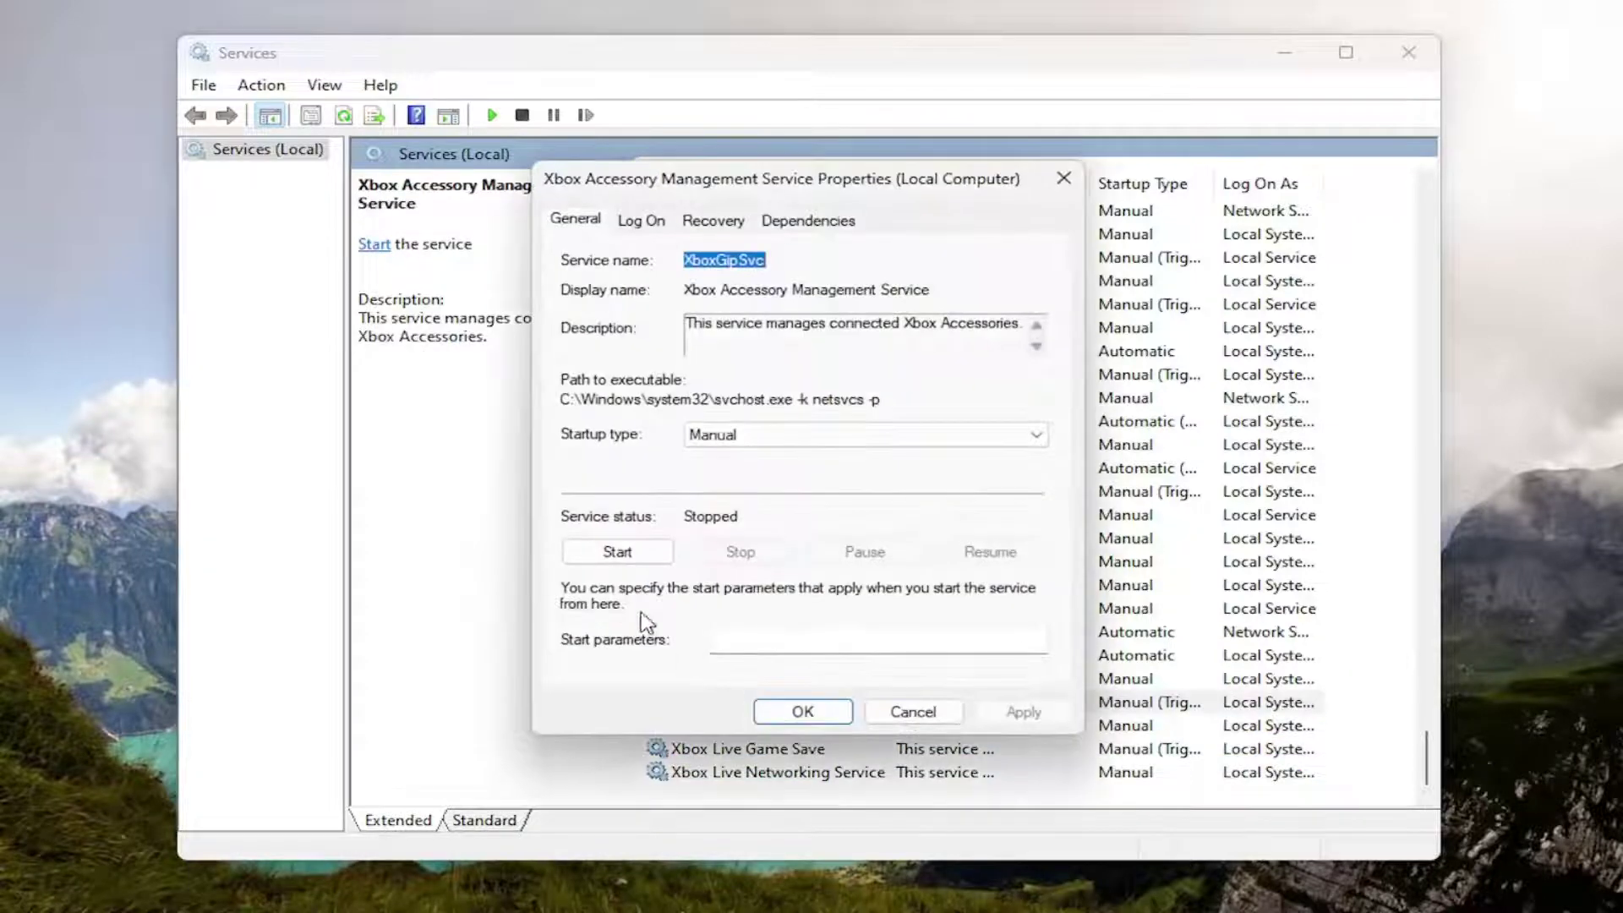
left_click(621, 553)
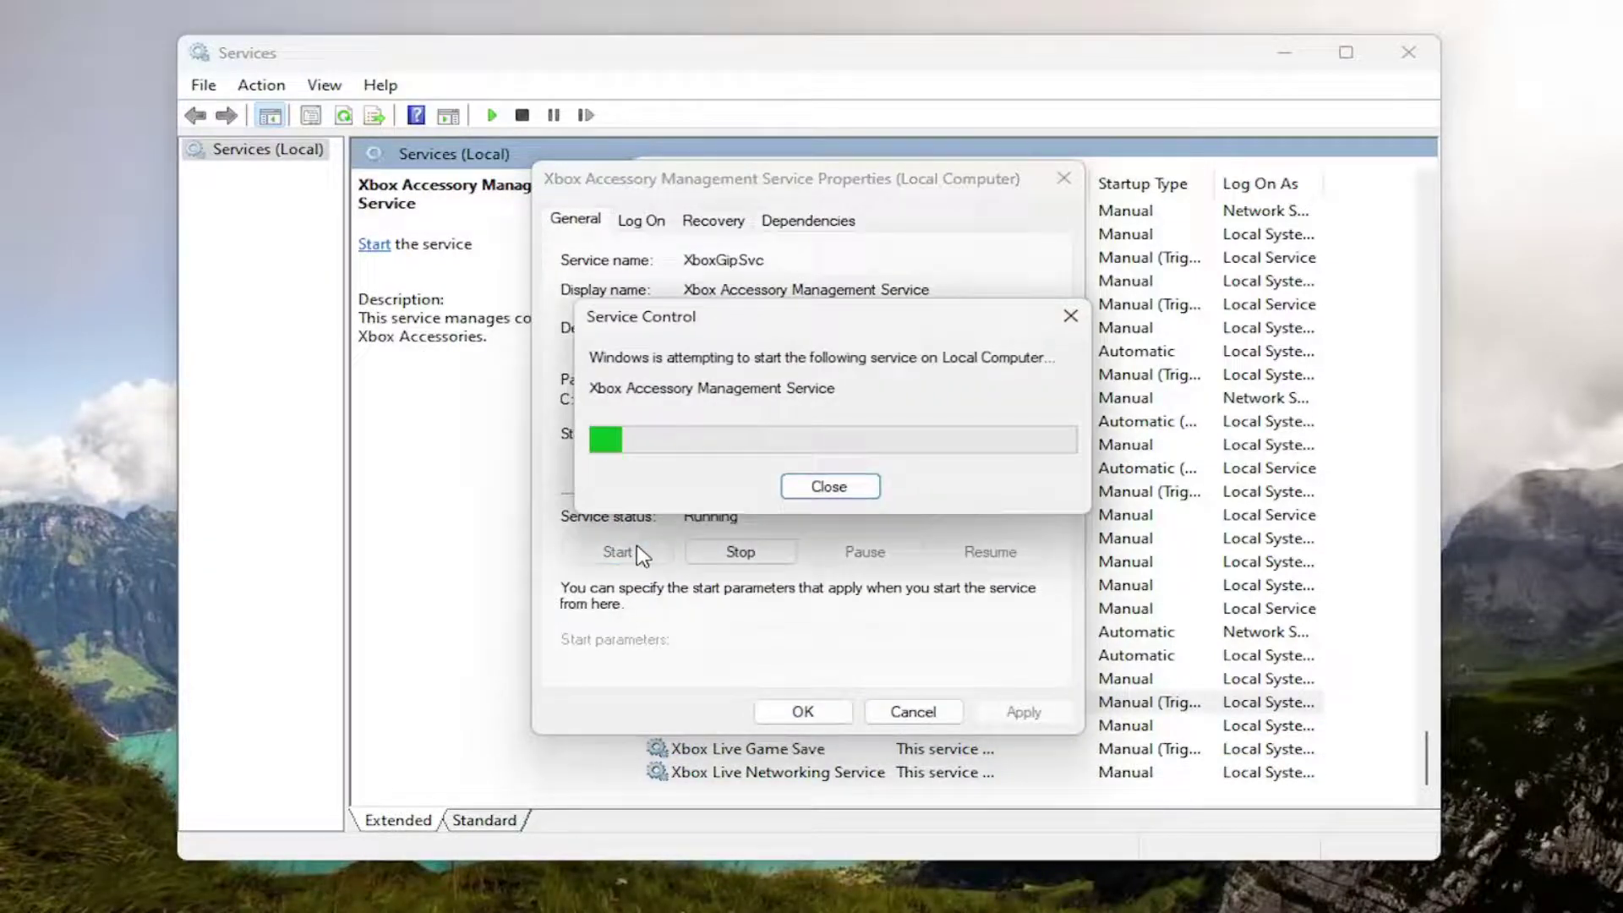
left_click(793, 436)
left_click(746, 472)
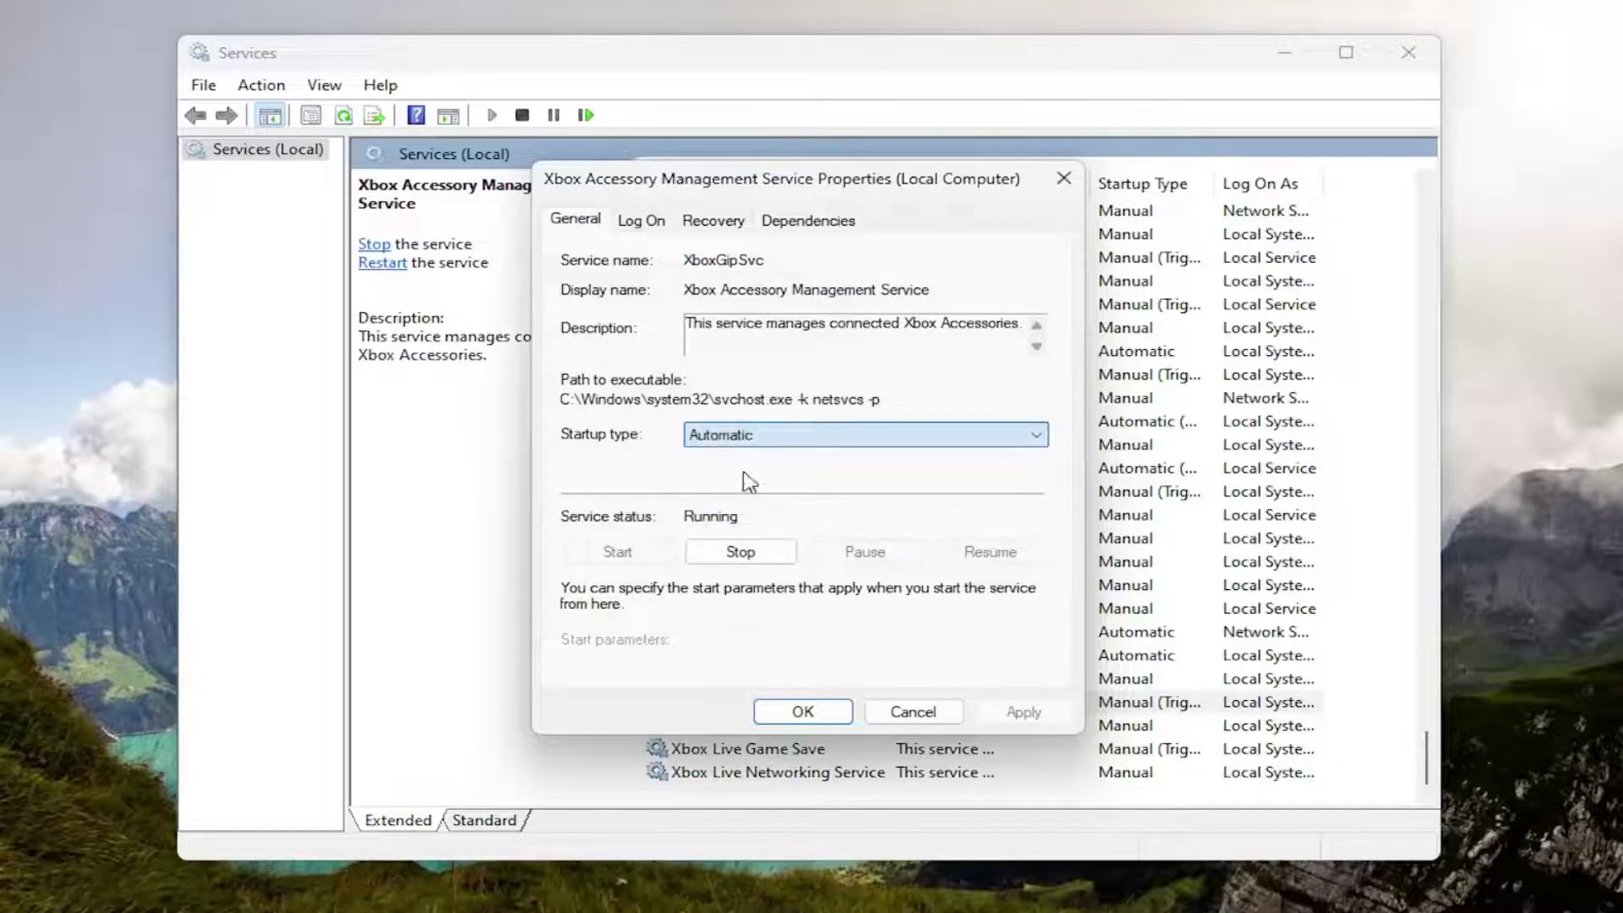
left_click(1023, 711)
left_click(803, 711)
- Start Xbox Live Auth Manager and set its startup type to Automatic
double_click(761, 725)
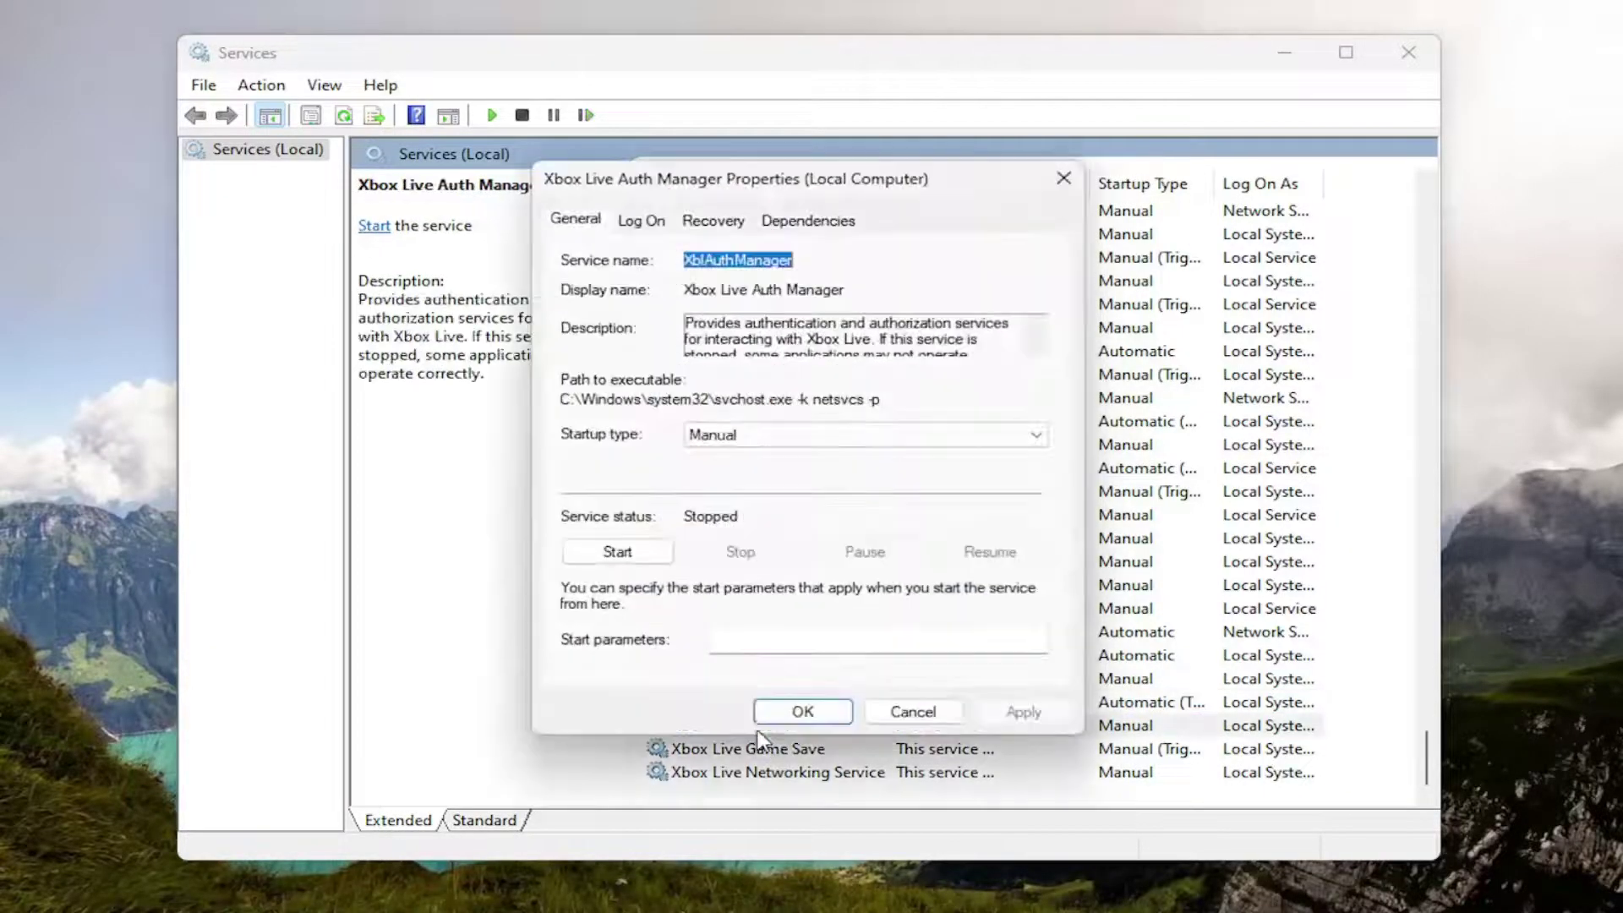
left_click(657, 551)
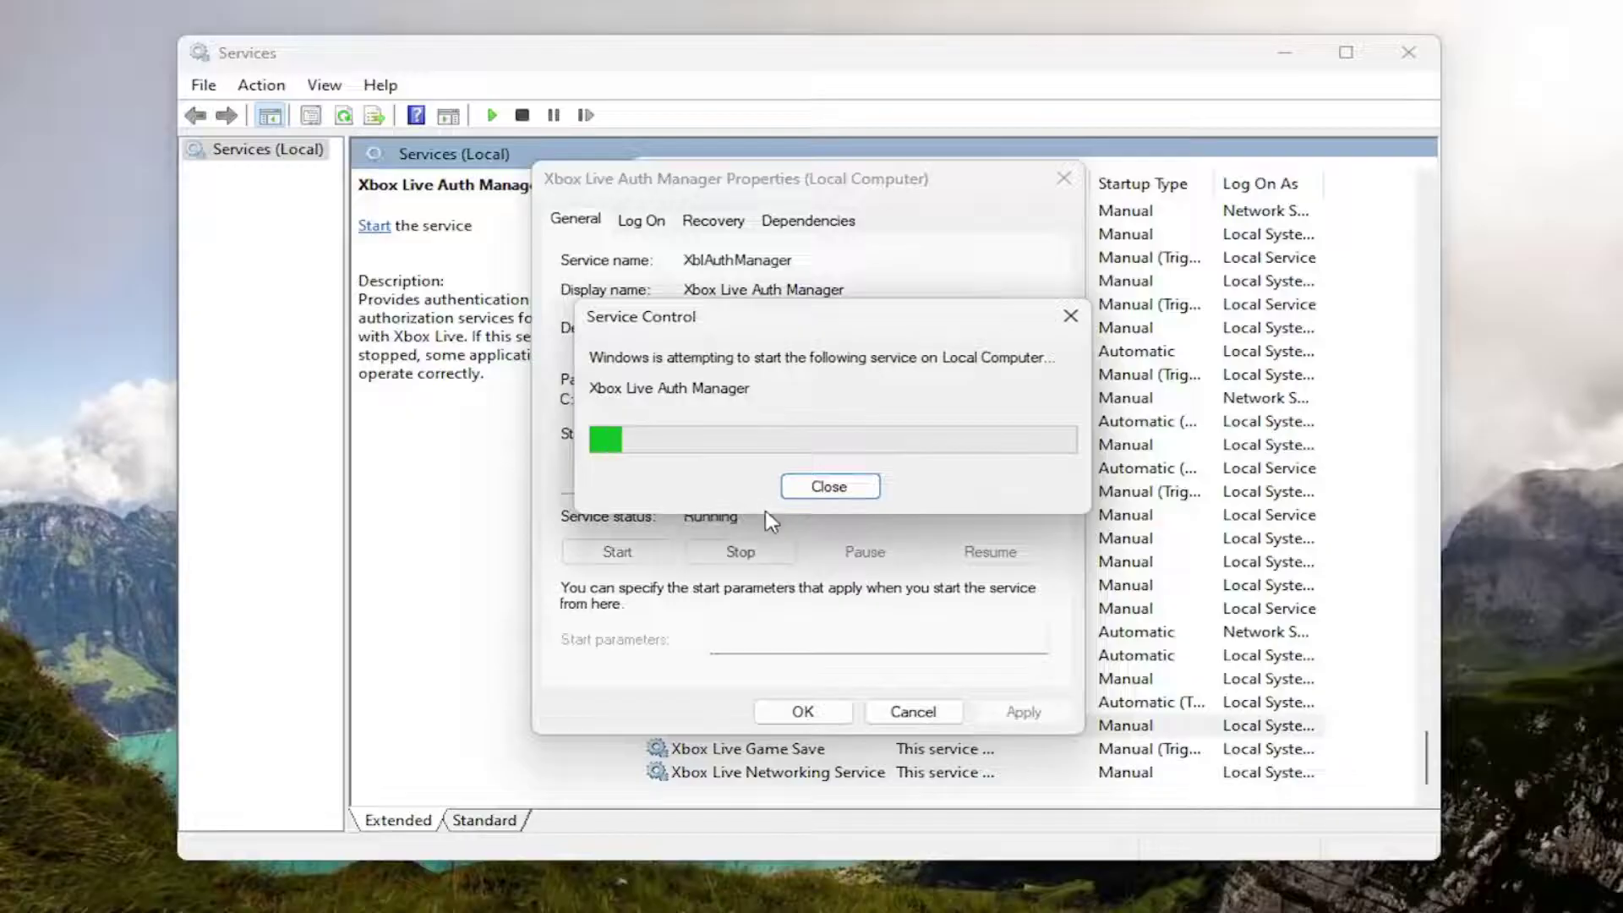
left_click(768, 439)
left_click(720, 474)
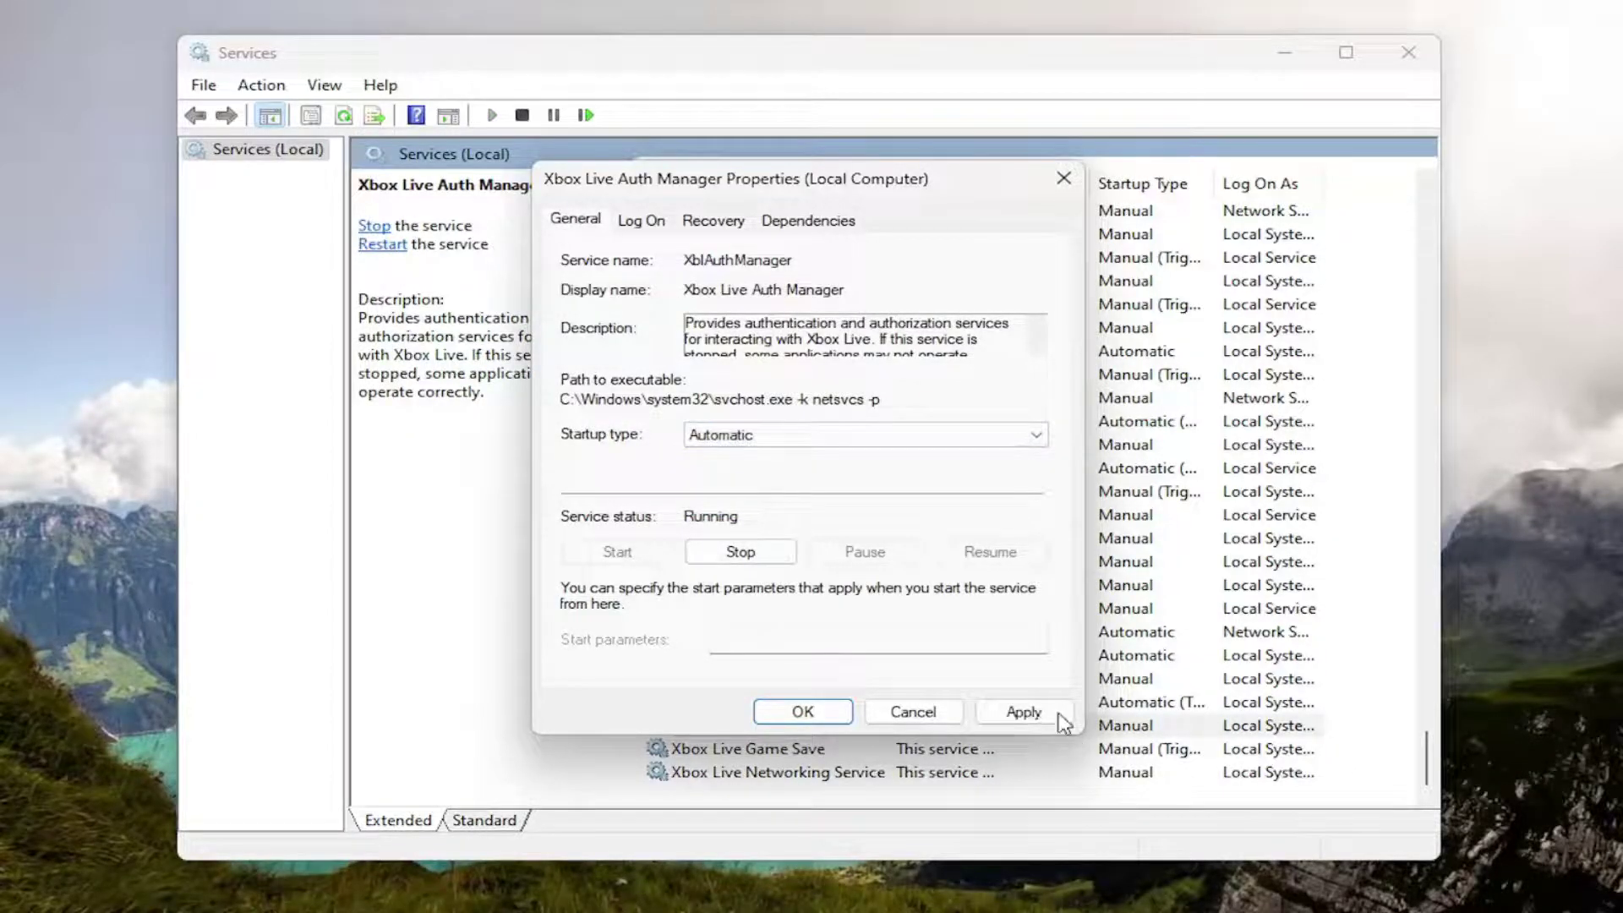
left_click(1061, 720)
left_click(804, 711)
- Start Xbox Live Game Save and set its startup type to Automatic
double_click(670, 748)
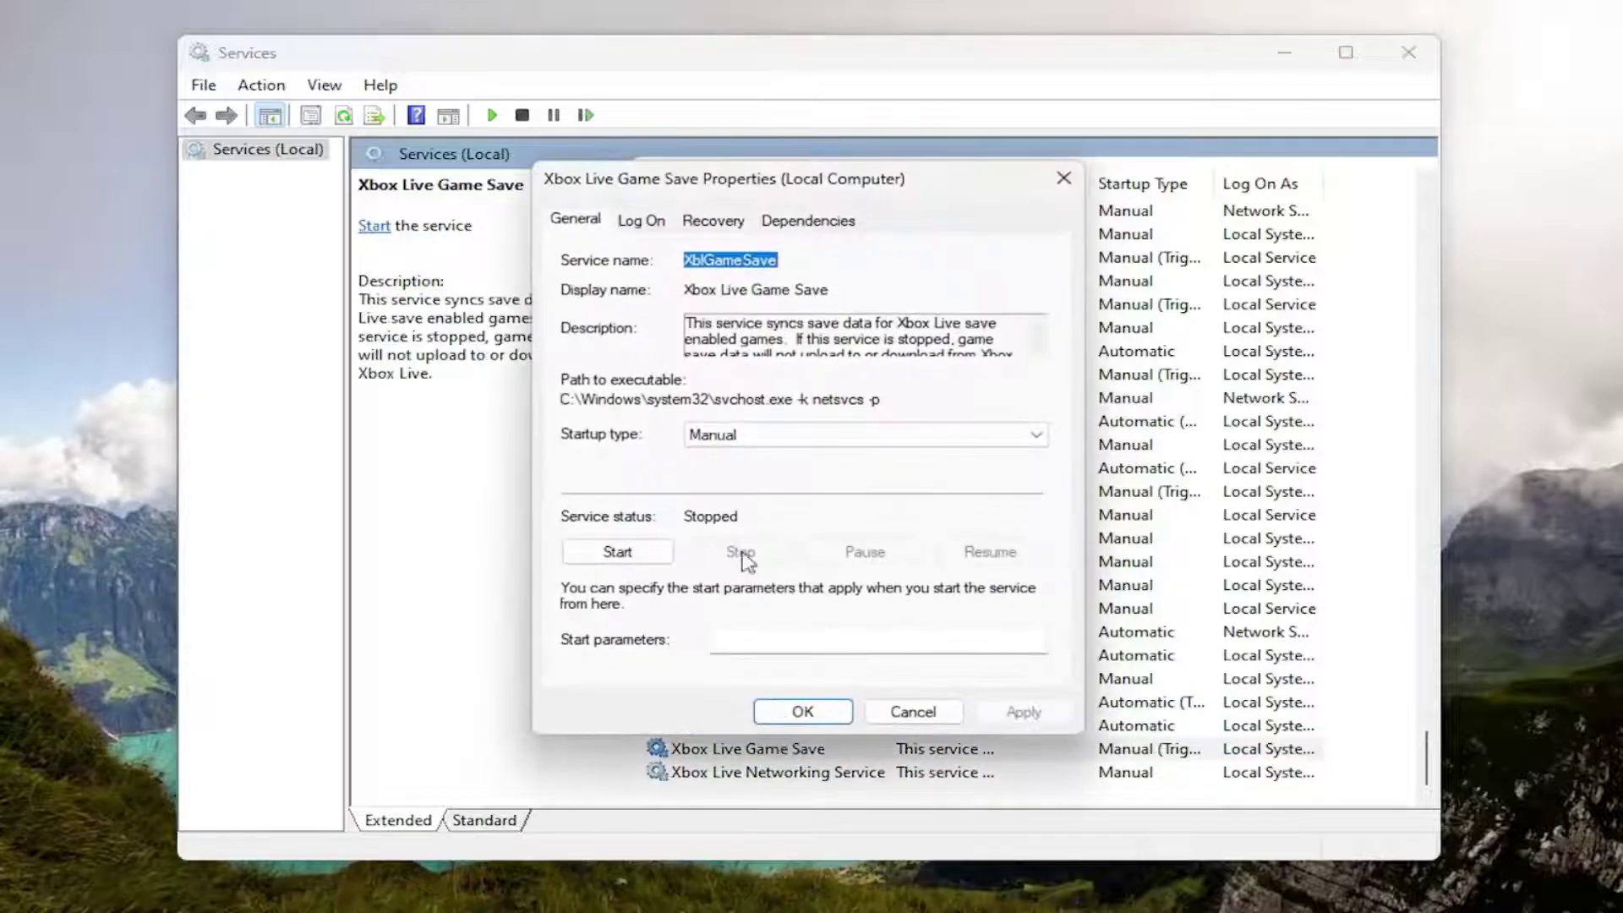
left_click(650, 547)
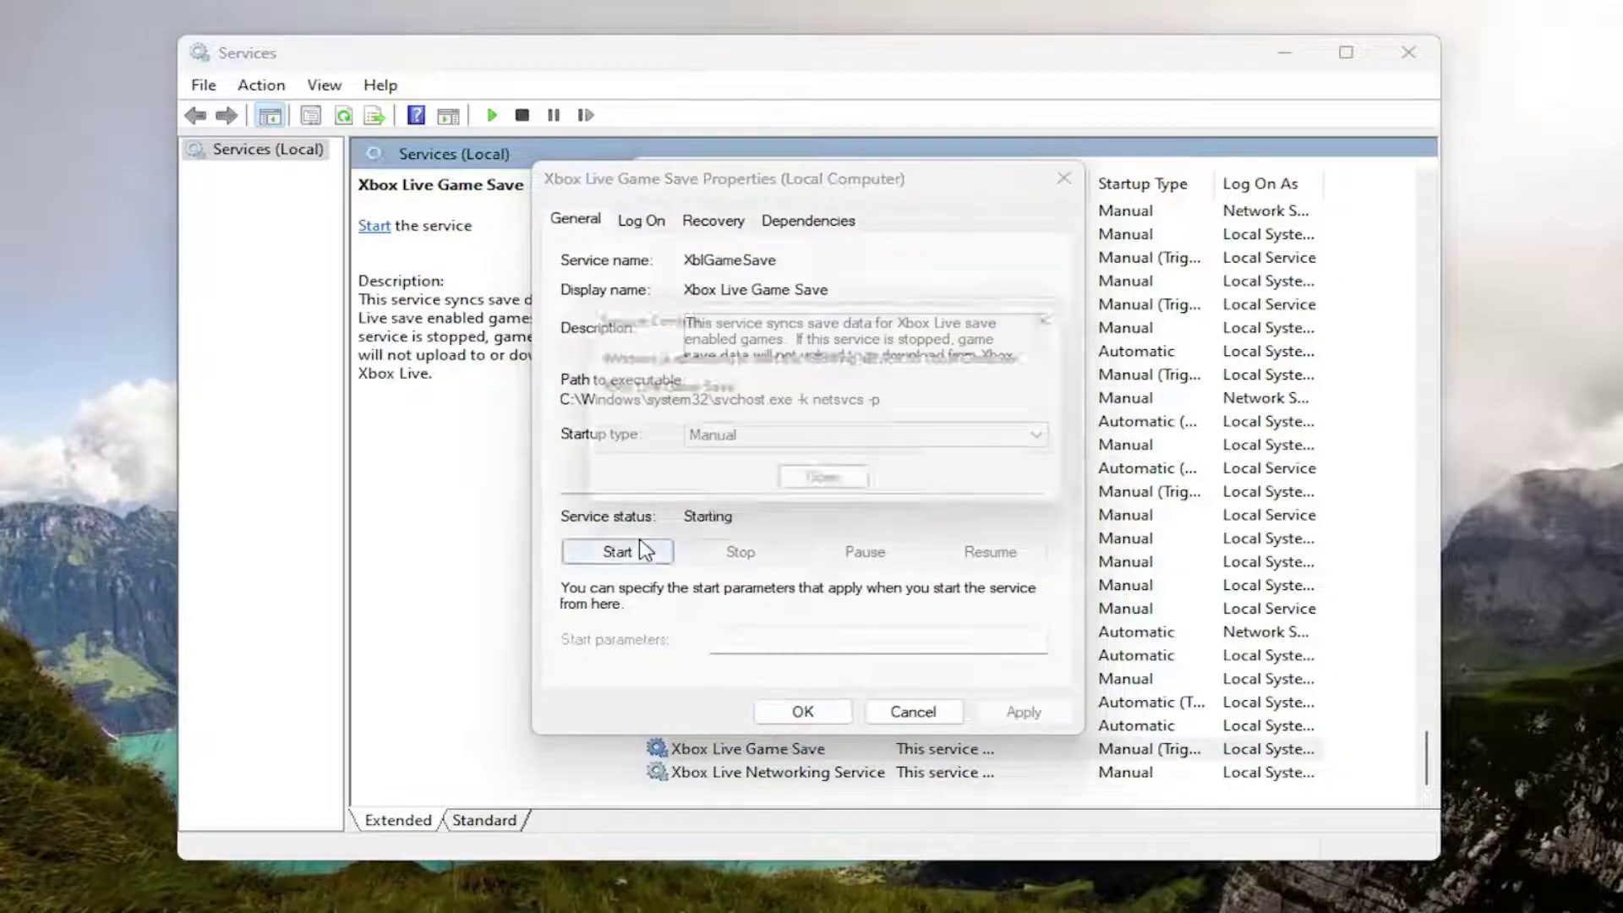
left_click(728, 438)
left_click(737, 457)
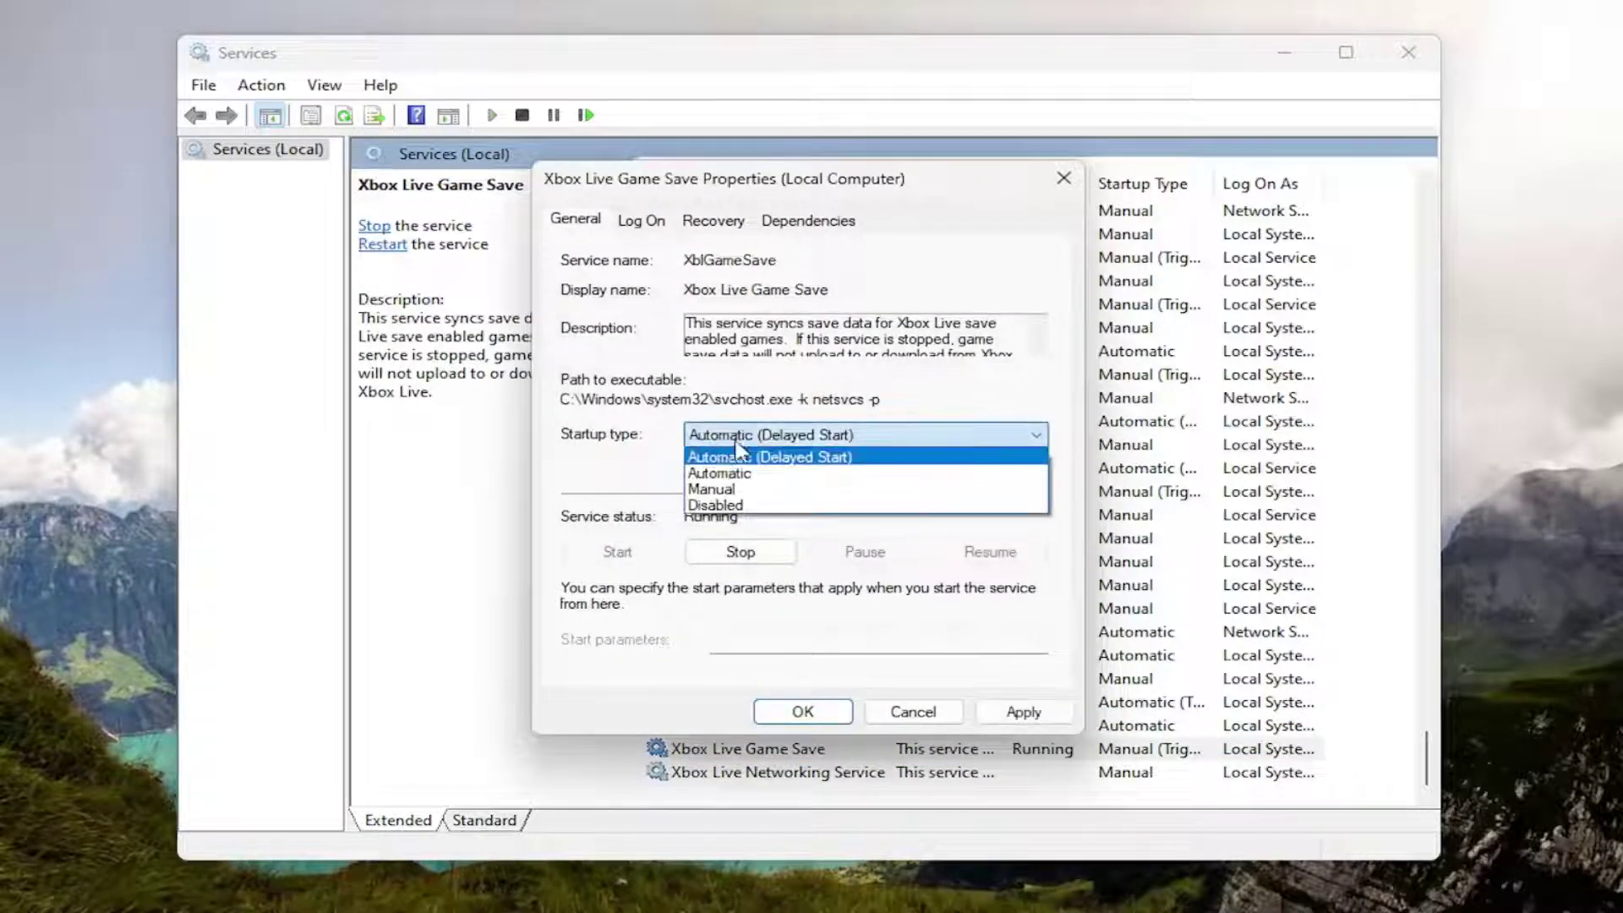
left_click(720, 474)
left_click(1025, 714)
left_click(794, 714)
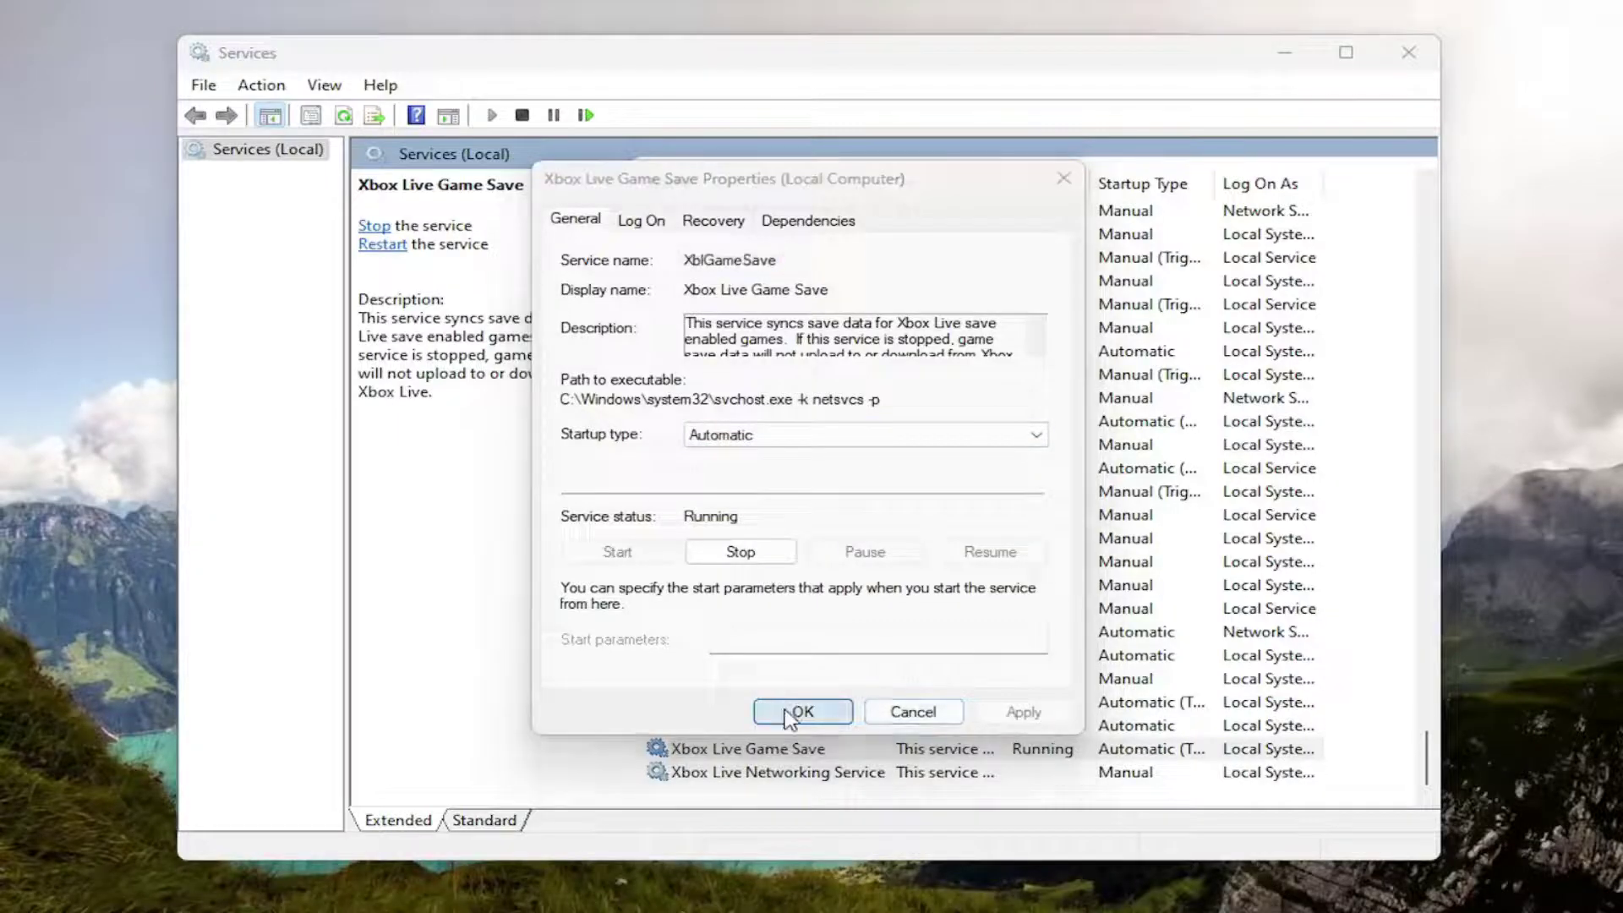
- Set Xbox Live Networking Service to Automatic startup and start it
double_click(778, 773)
left_click(728, 436)
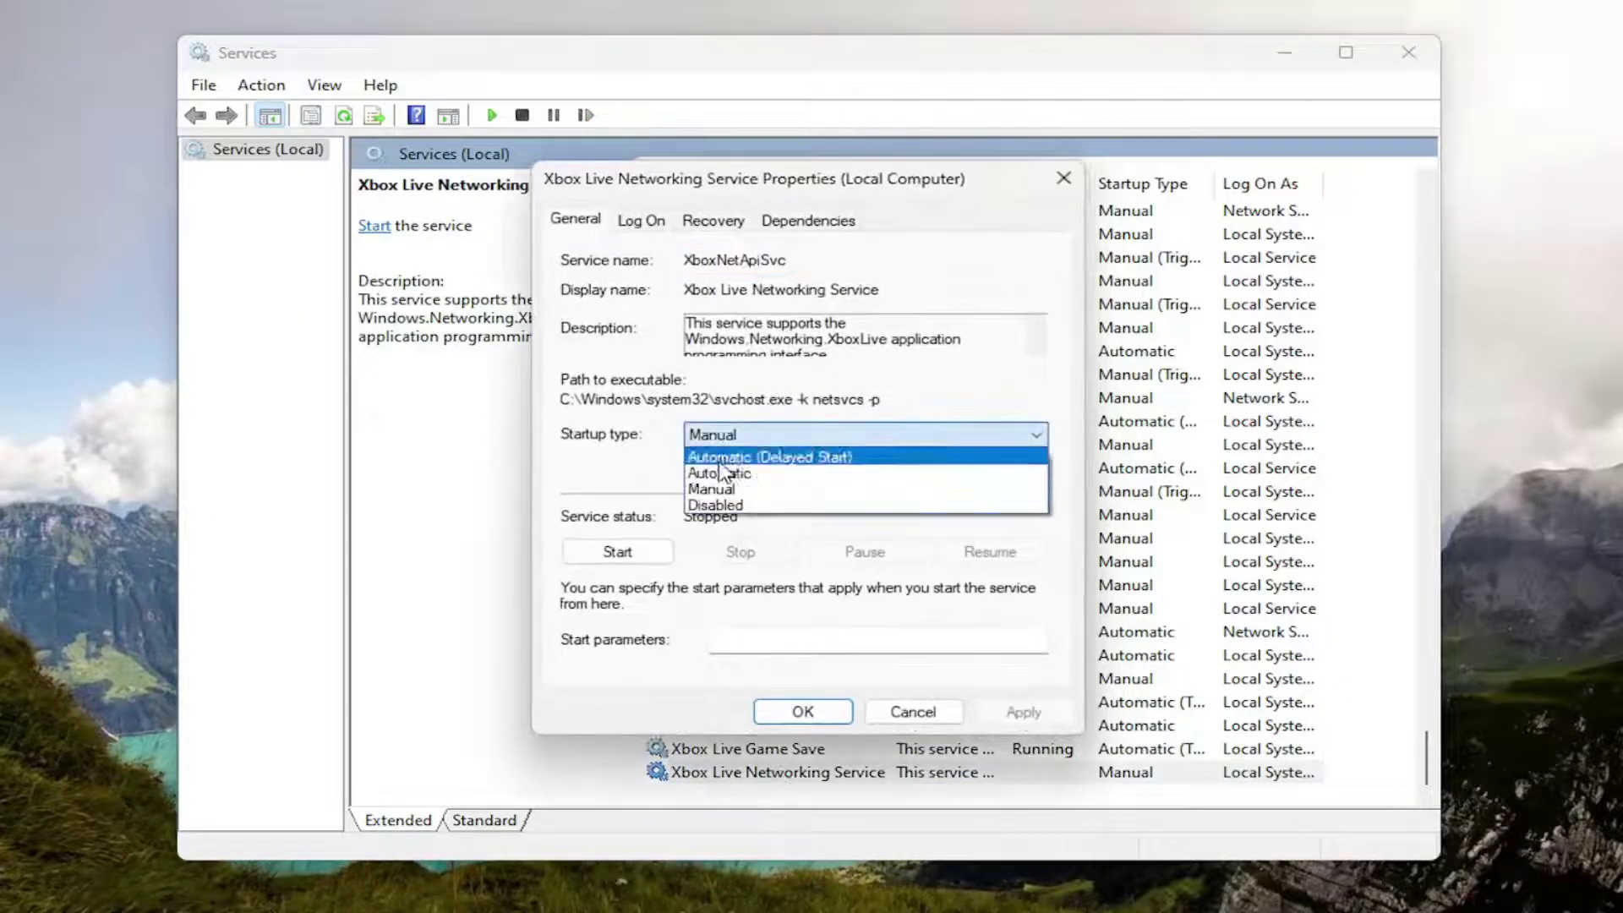
left_click(722, 473)
left_click(617, 552)
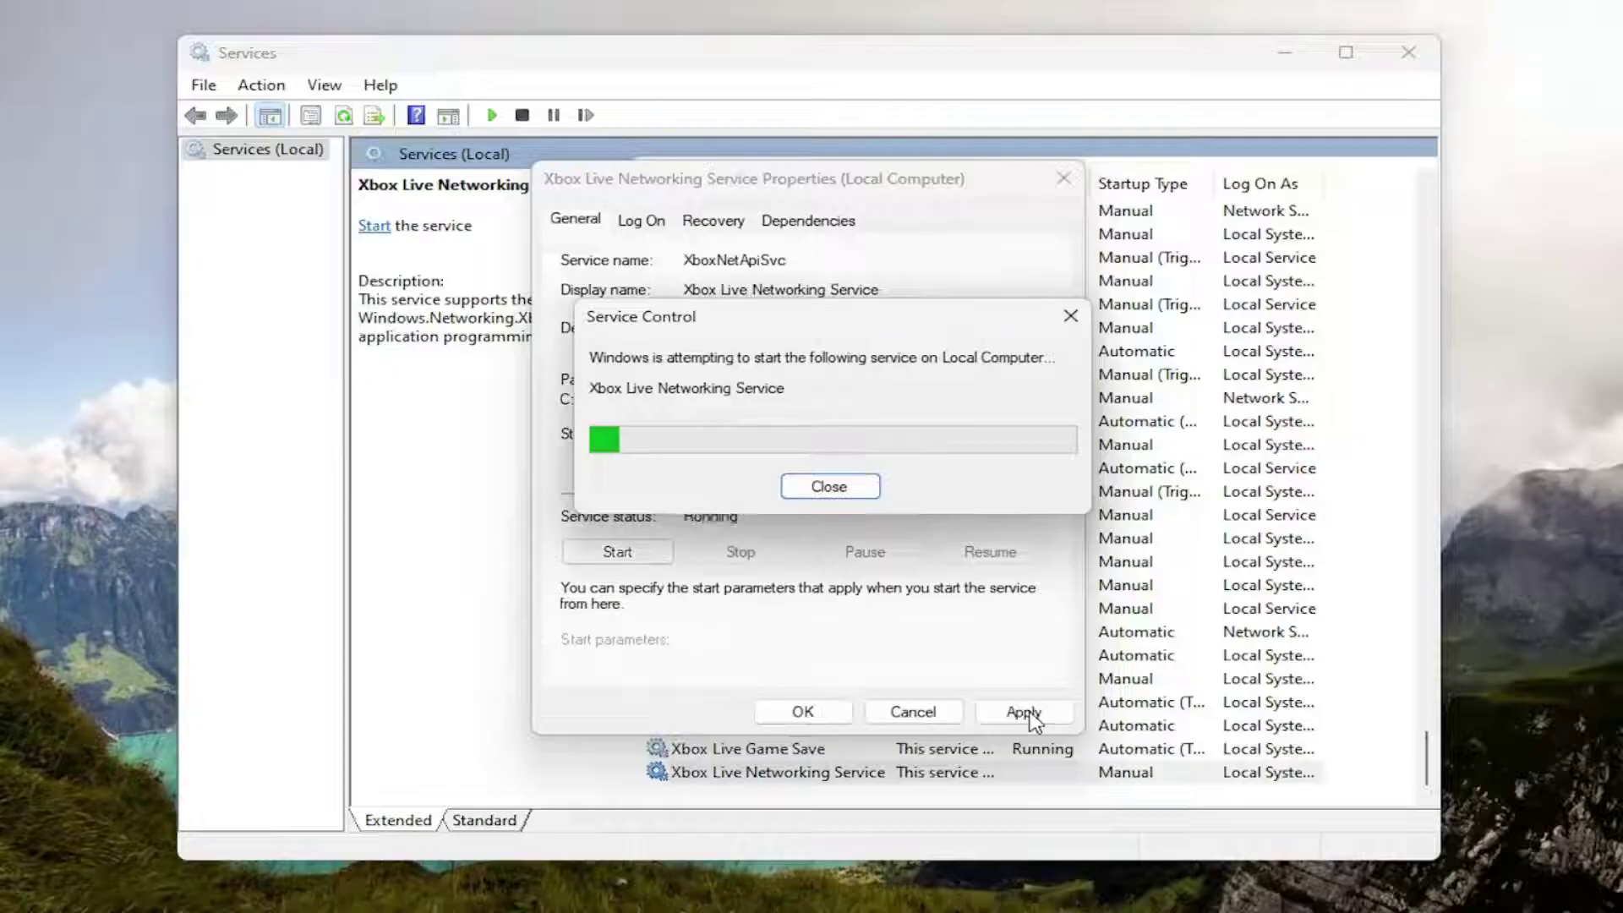
left_click(803, 711)
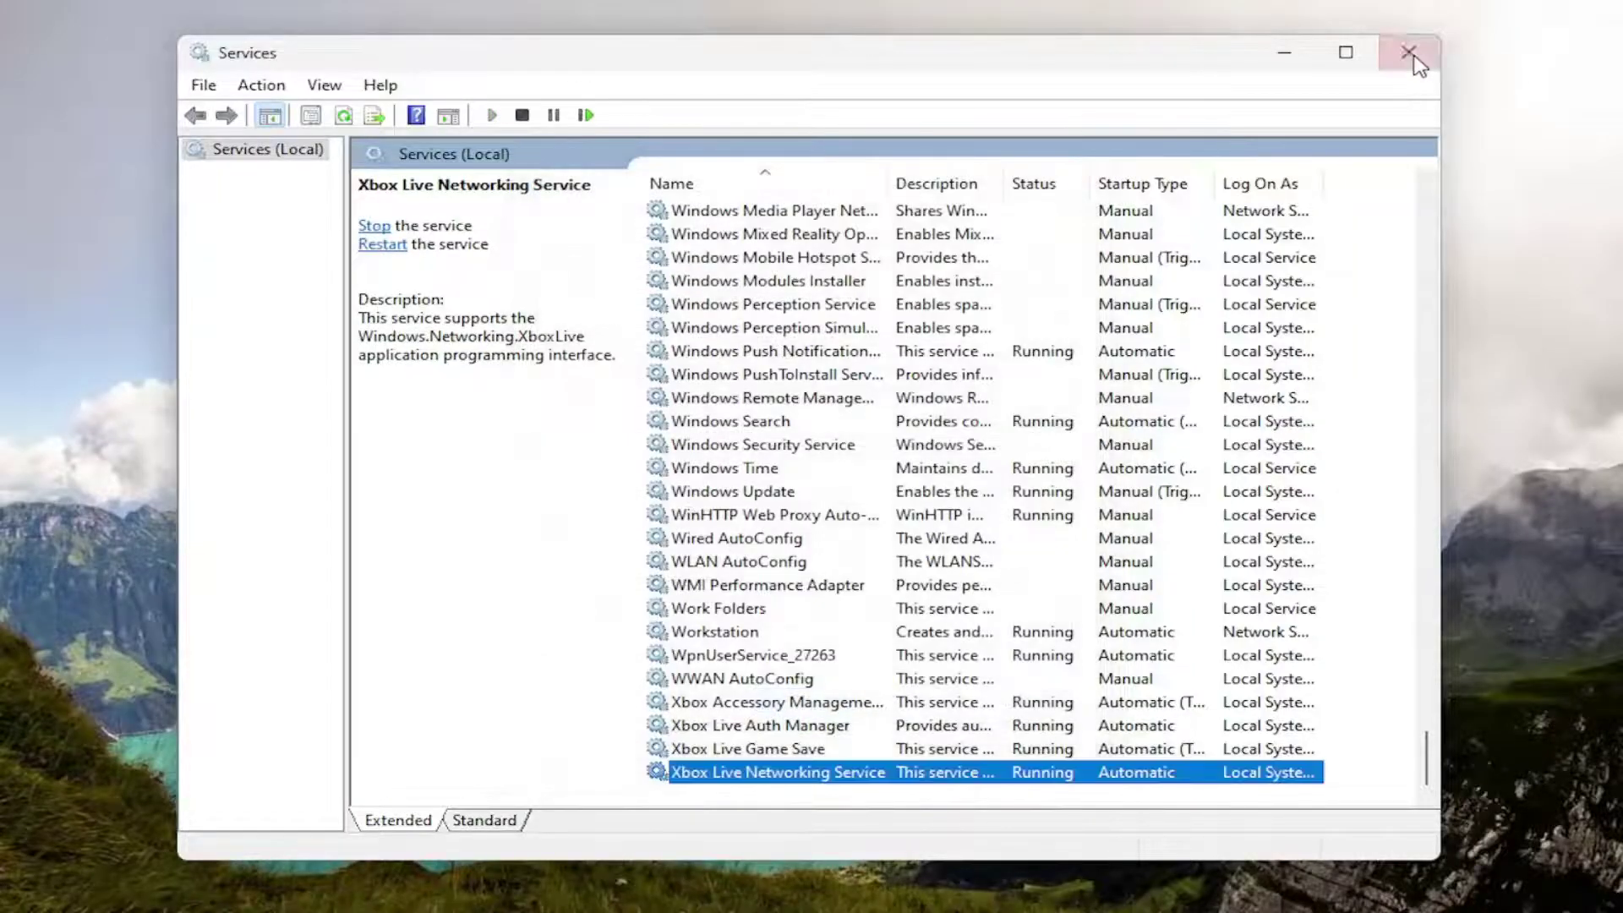
- Close Services and bring up the Win+X quick-link menu with its power options
left_click(1410, 53)
key("super+x")
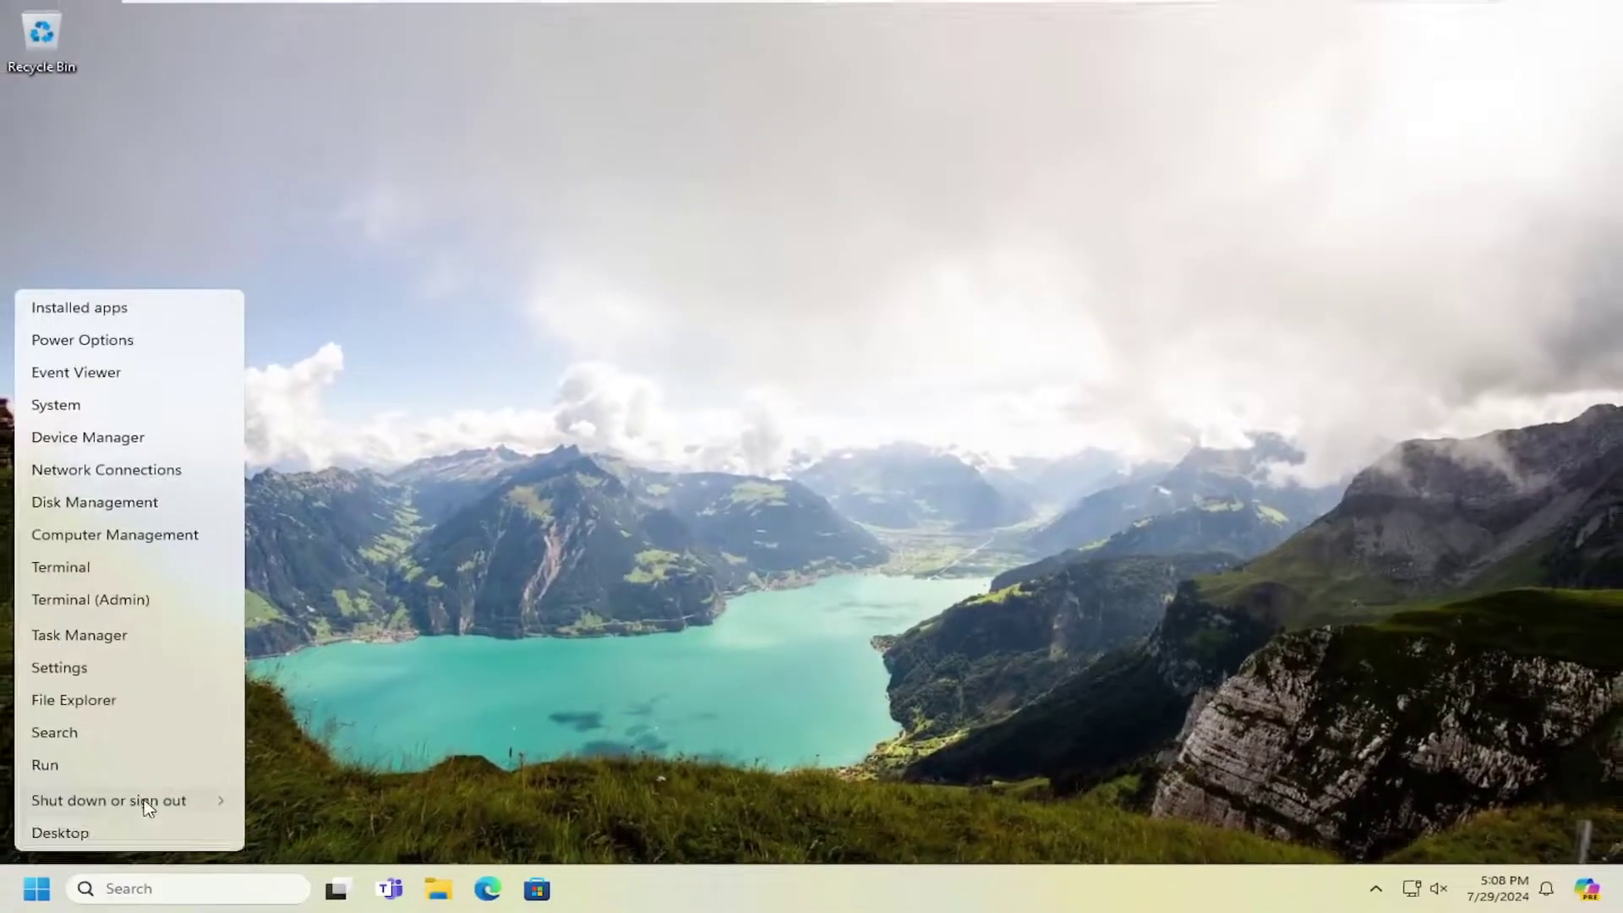